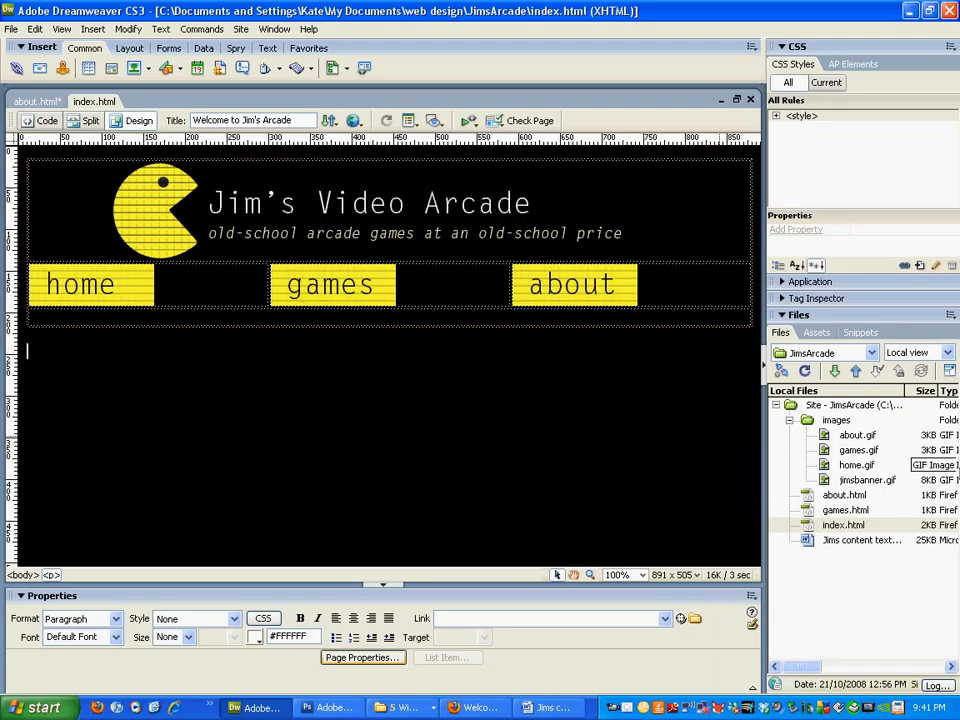
left_click(474, 707)
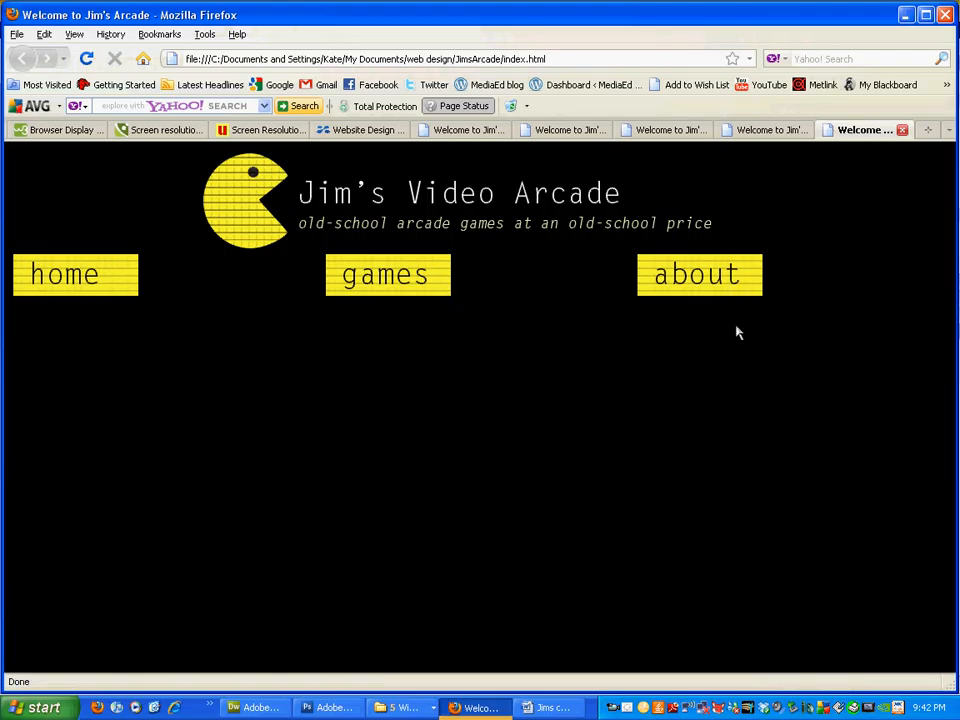
left_click(476, 707)
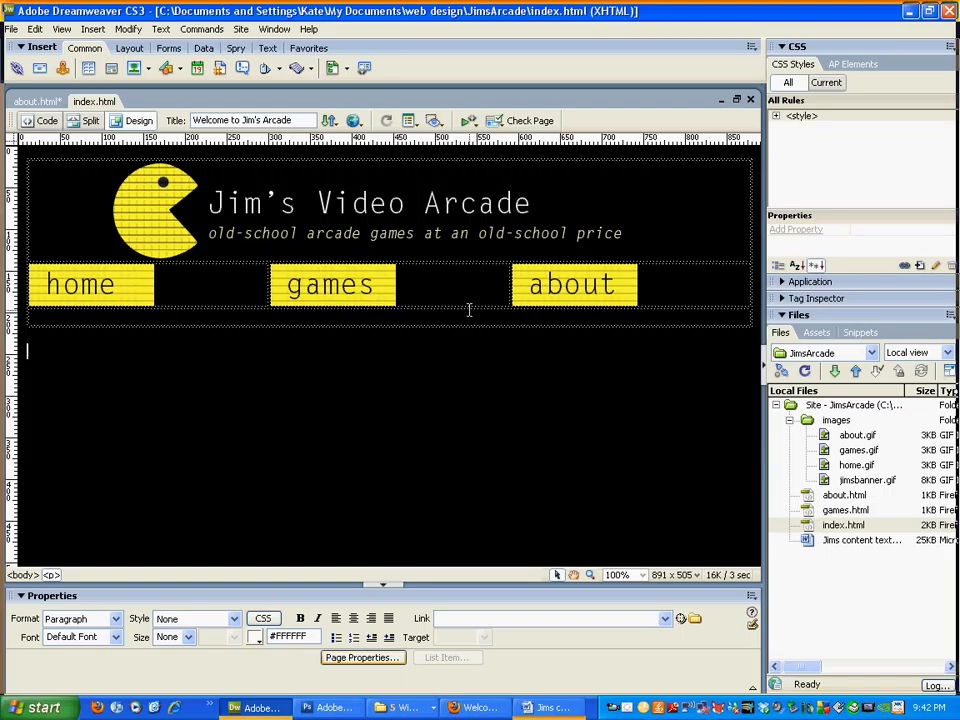
Step: Move the games and about buttons into the home cell and merge the navigation row into one cell
left_click(333, 292)
left_click_drag(327, 290, 210, 290)
left_click(530, 295)
left_click_drag(530, 295, 343, 294)
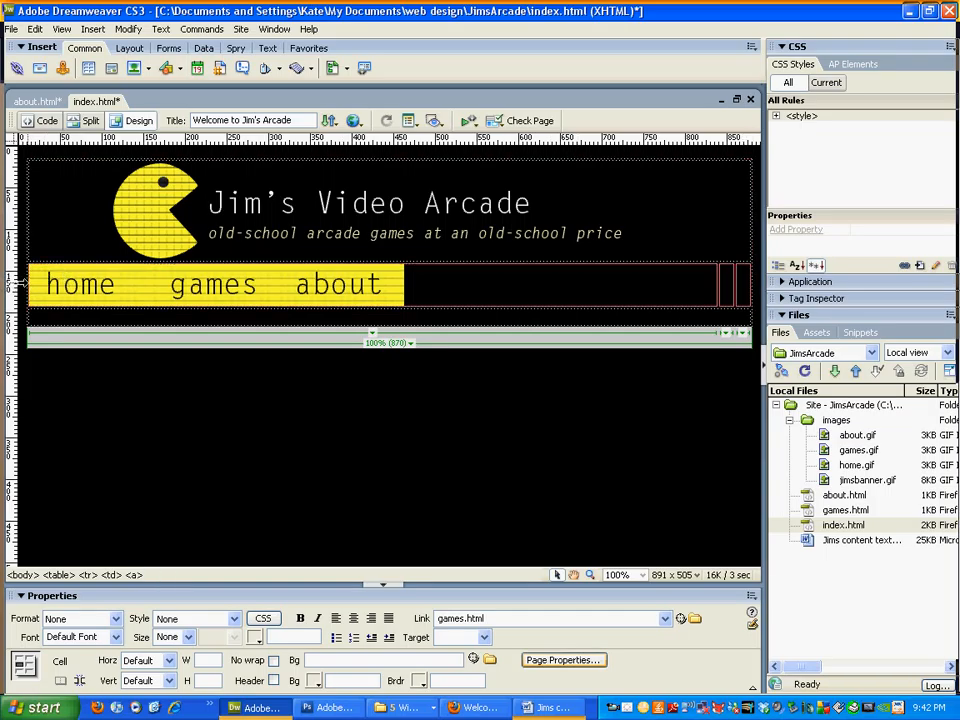
left_click(31, 287)
left_click(61, 680)
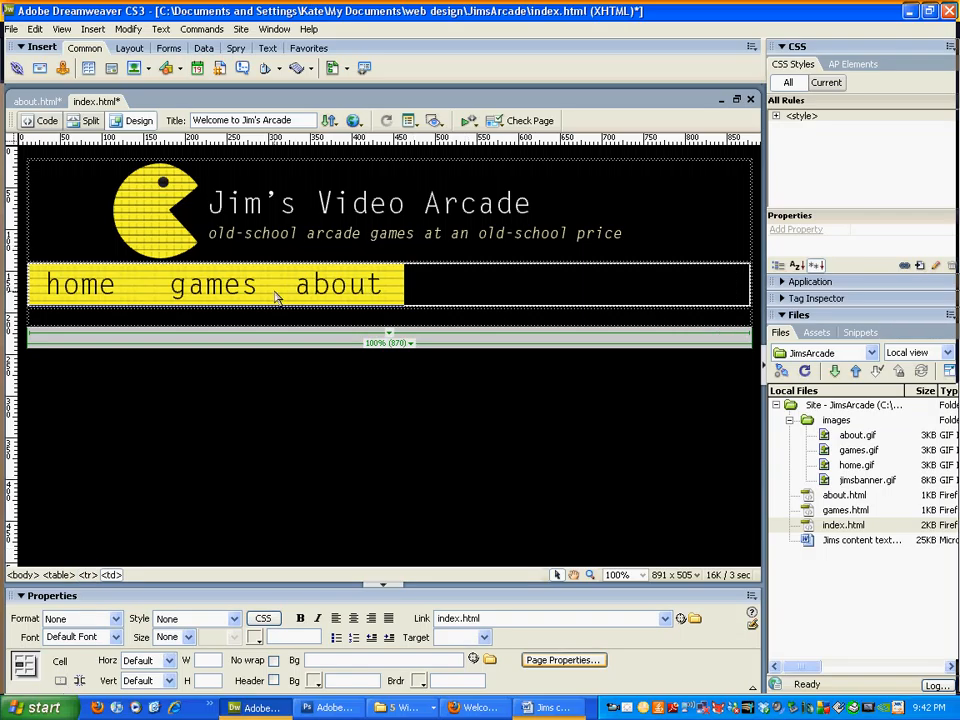
Step: Centre the navigation buttons horizontally in the merged cell and save index.html
left_click(128, 172)
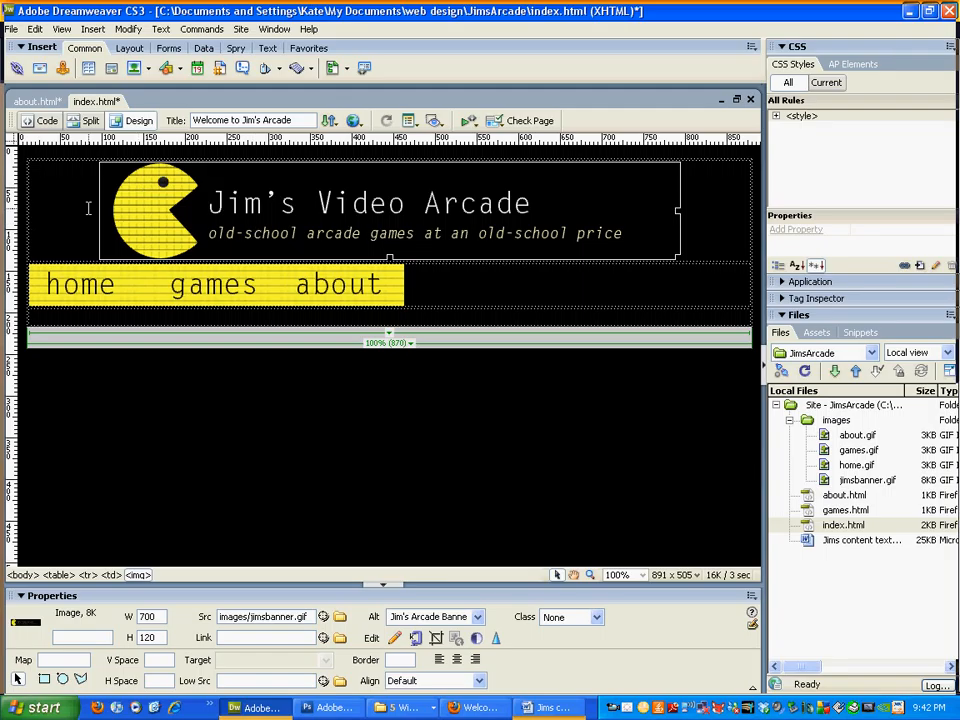
left_click(473, 282)
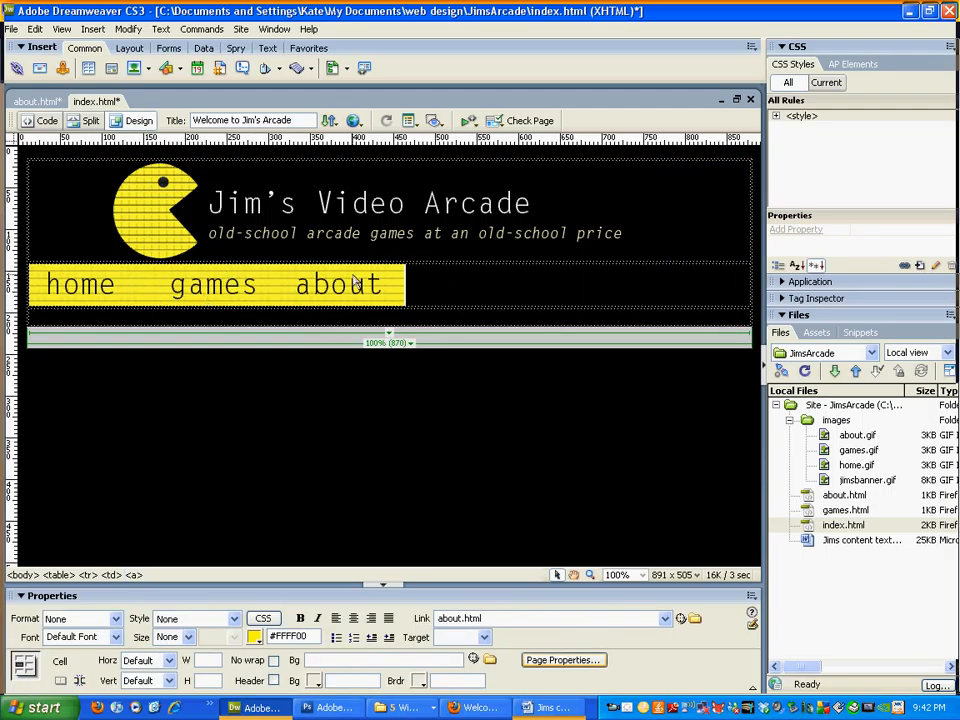
left_click(143, 660)
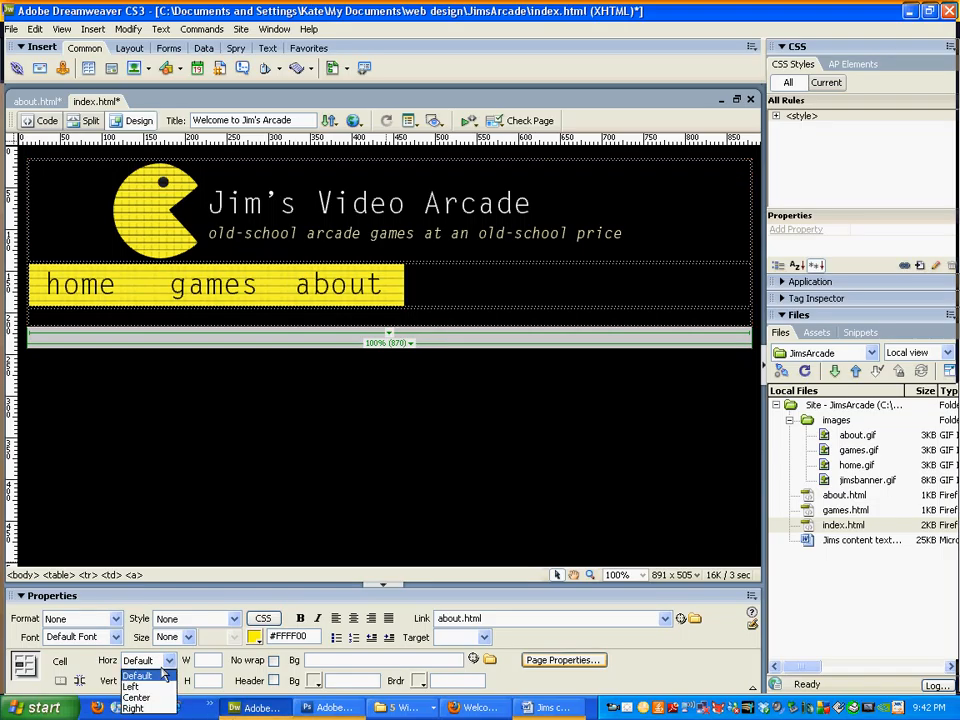
left_click(562, 277)
left_click(525, 283)
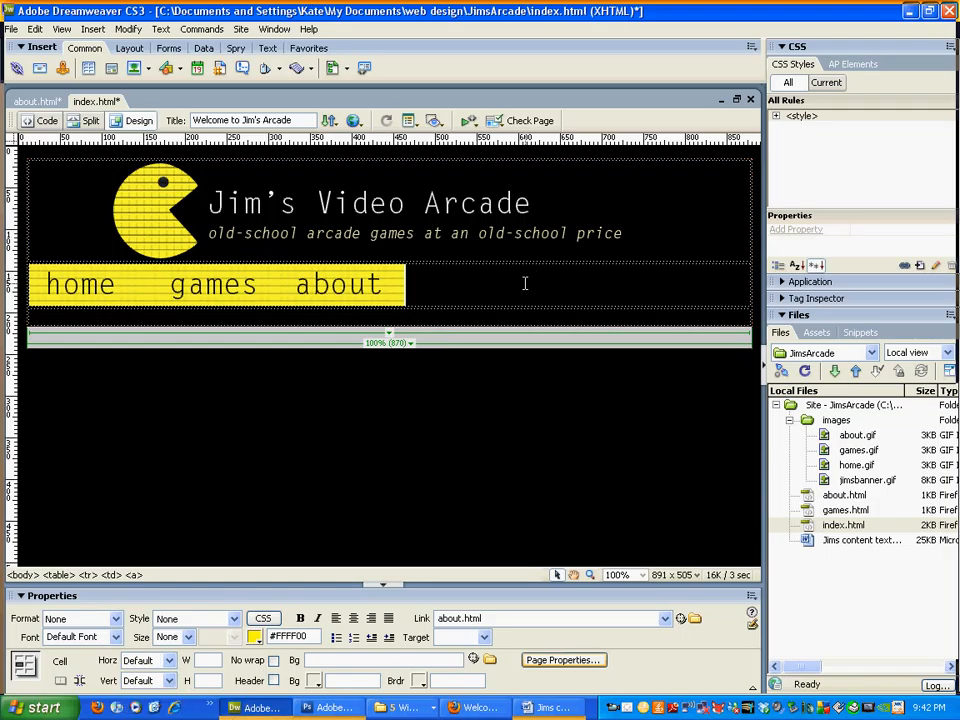
left_click(148, 661)
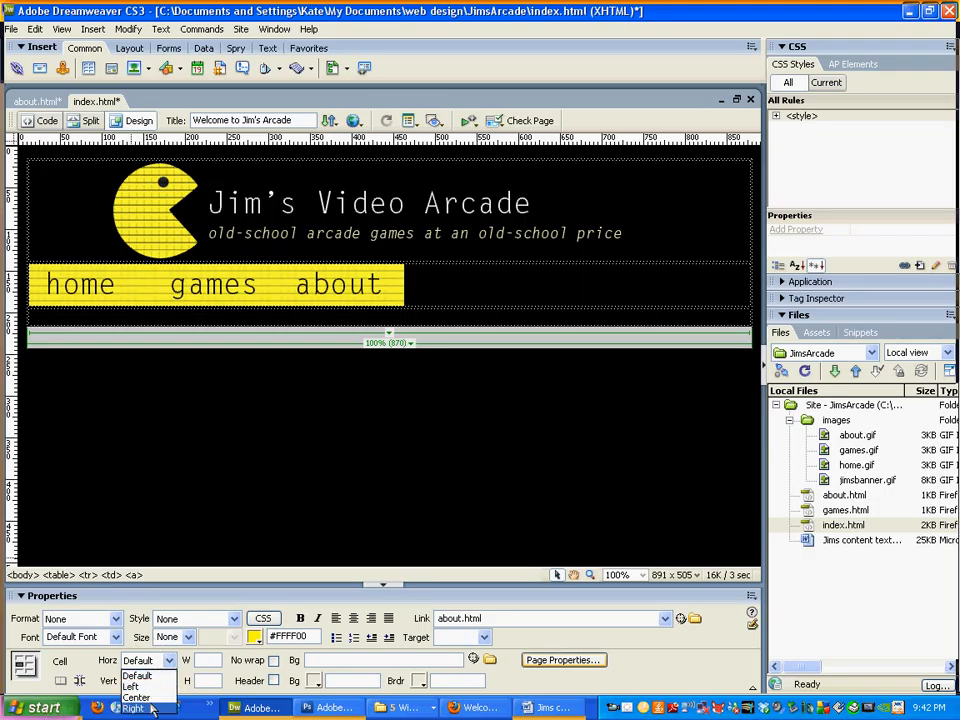
left_click(137, 697)
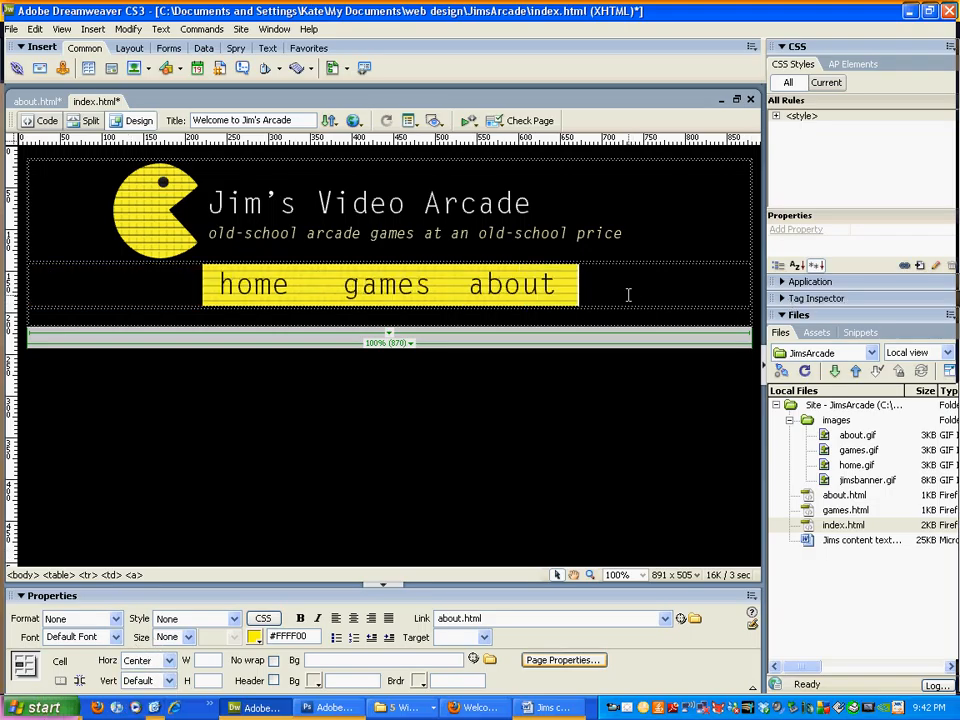
key("ctrl+s")
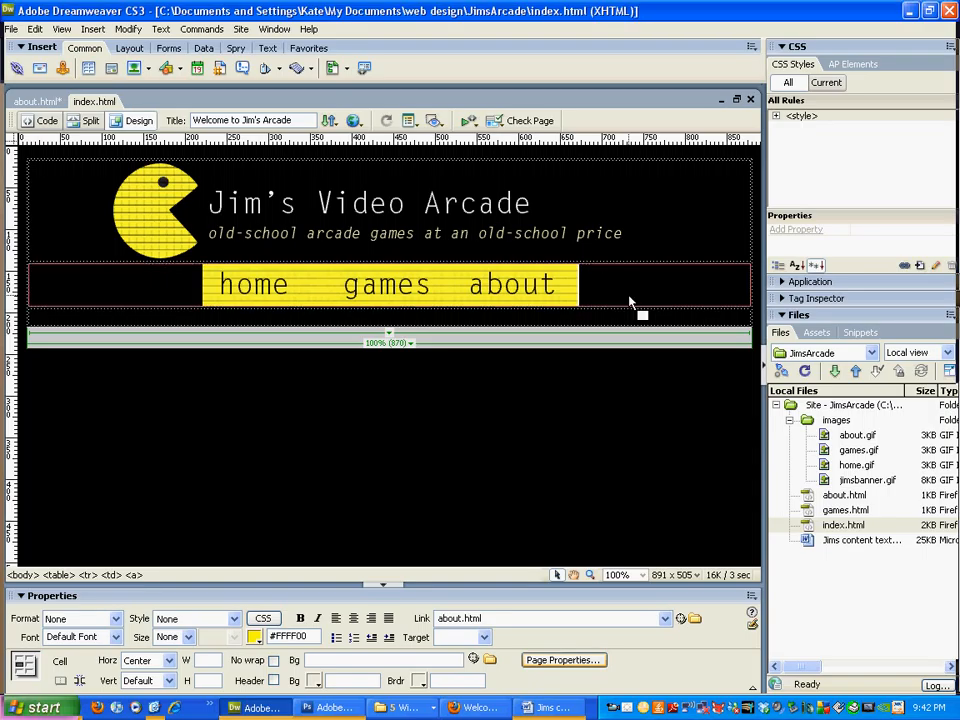
key("F12")
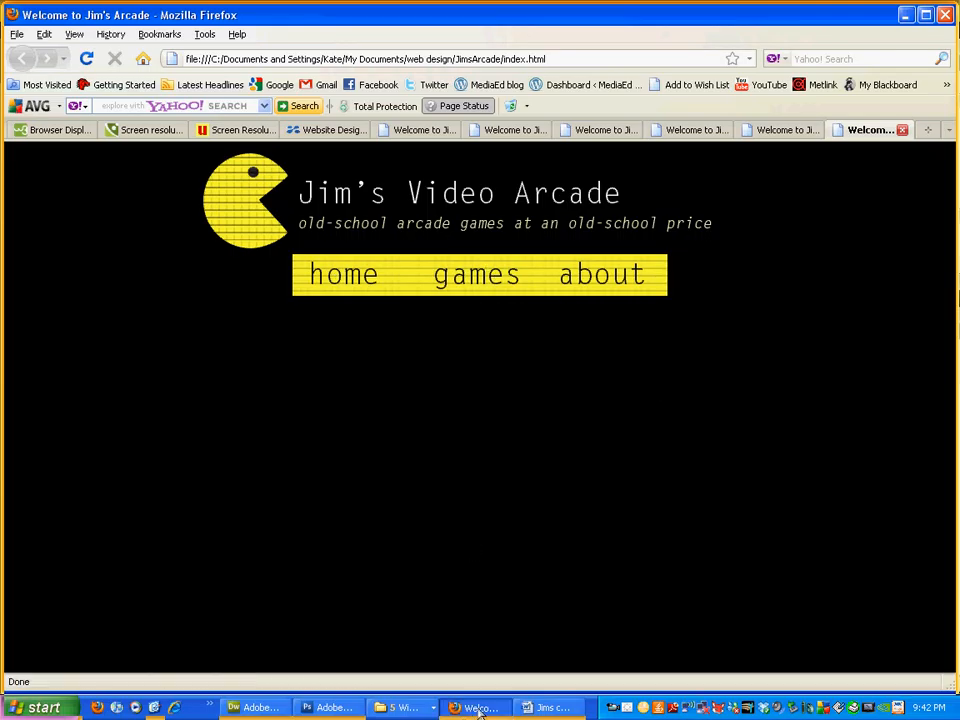
left_click(258, 712)
Step: Save the centred index layout as games.html, overwriting the existing file
left_click(300, 424)
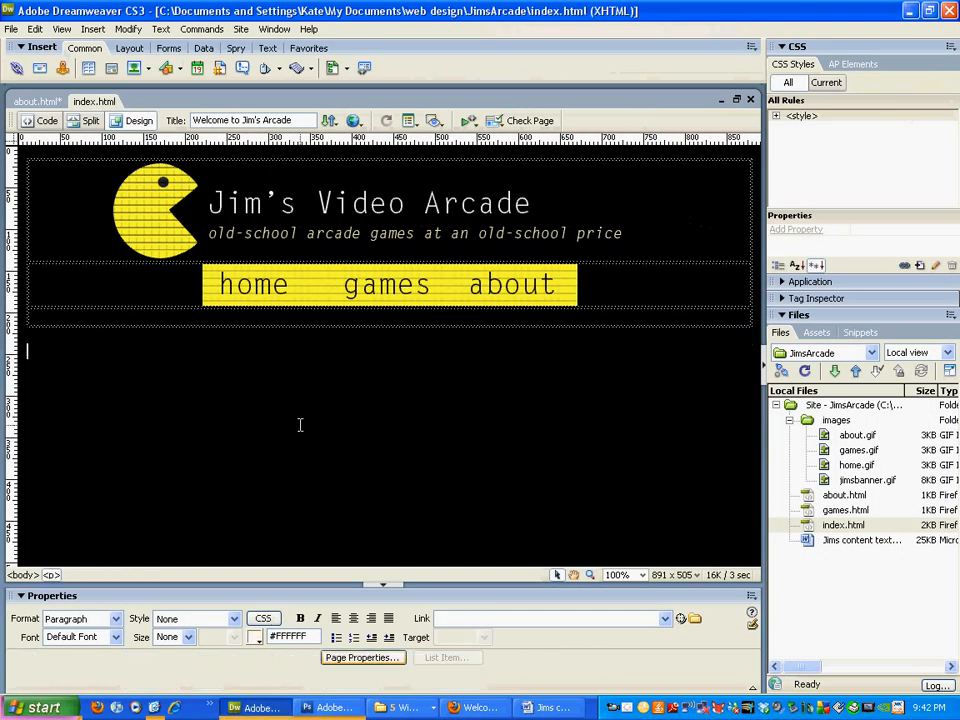
left_click(165, 323)
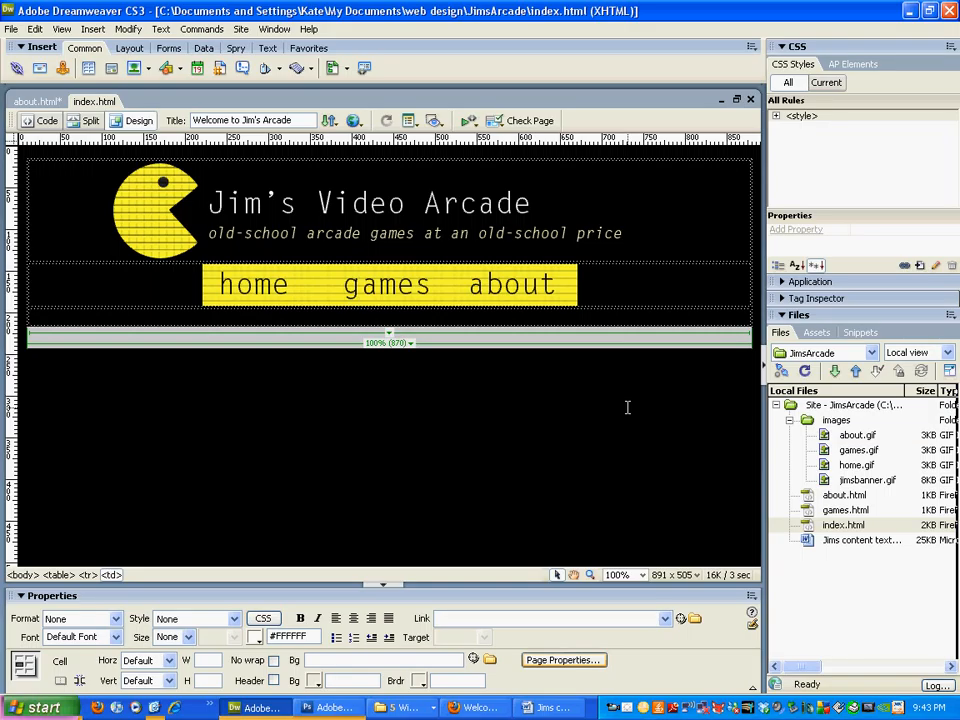
left_click(11, 29)
left_click(150, 167)
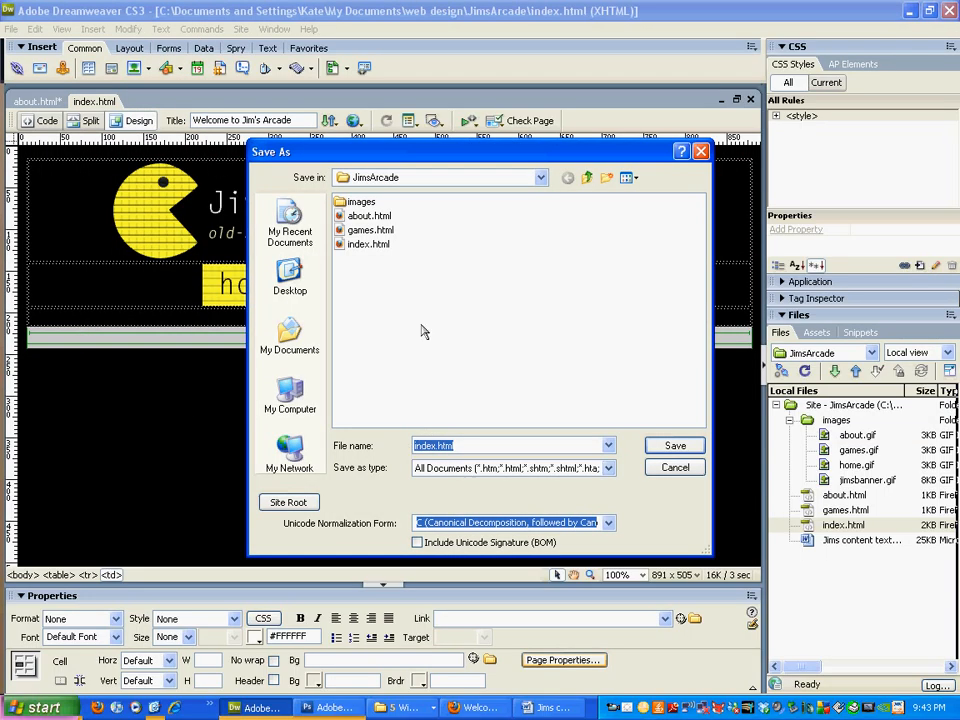
left_click(368, 230)
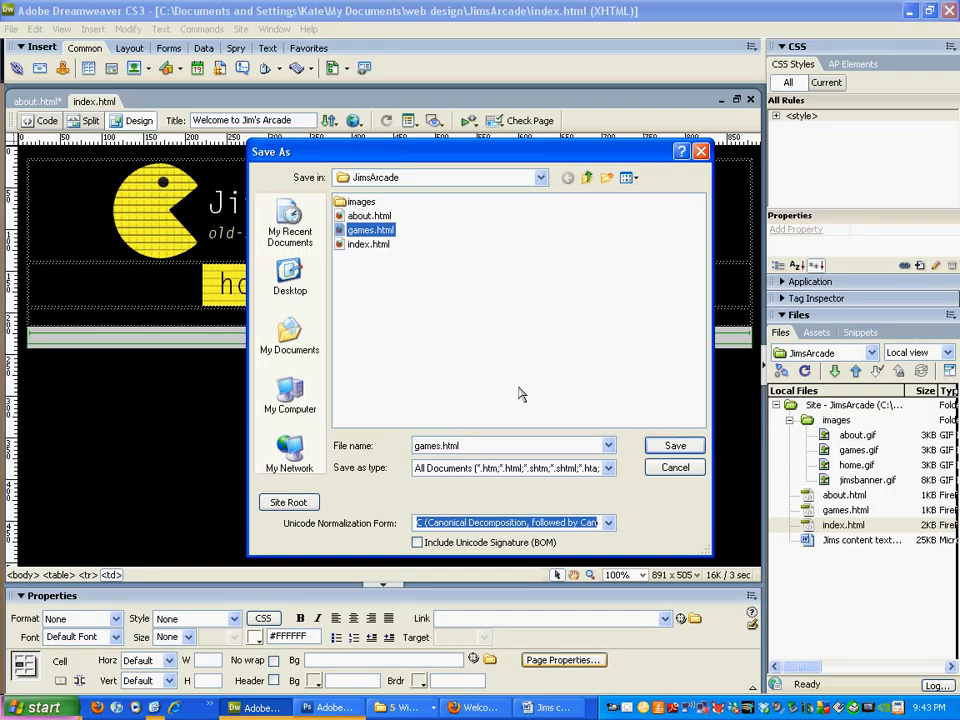
left_click(673, 446)
left_click(444, 379)
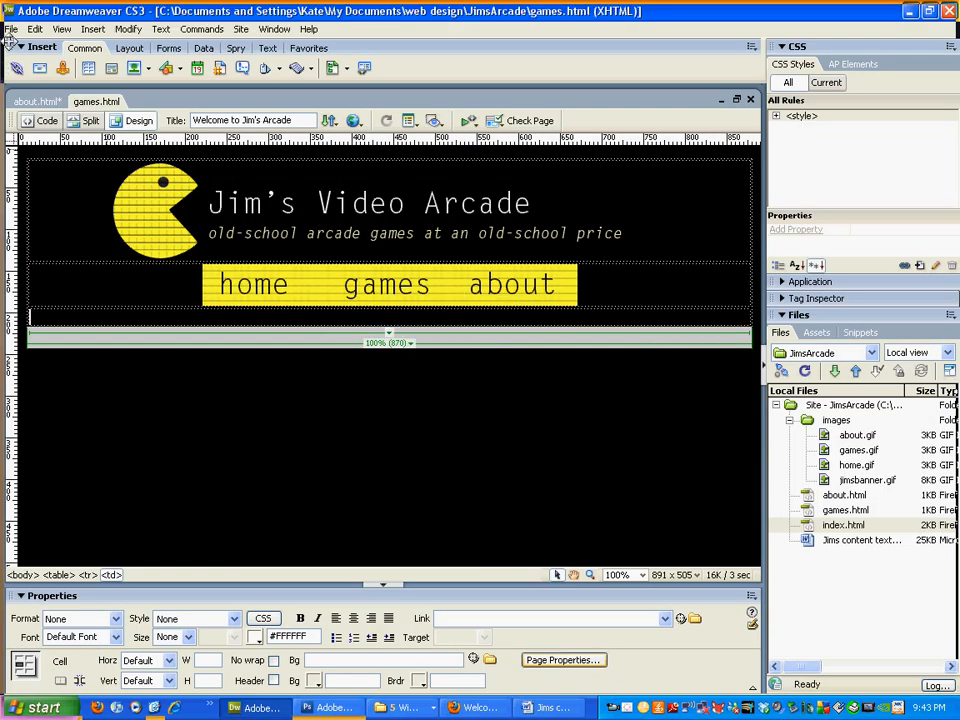
Step: Close the old about.html without saving, then save the layout as about.html, overwriting it
left_click(36, 101)
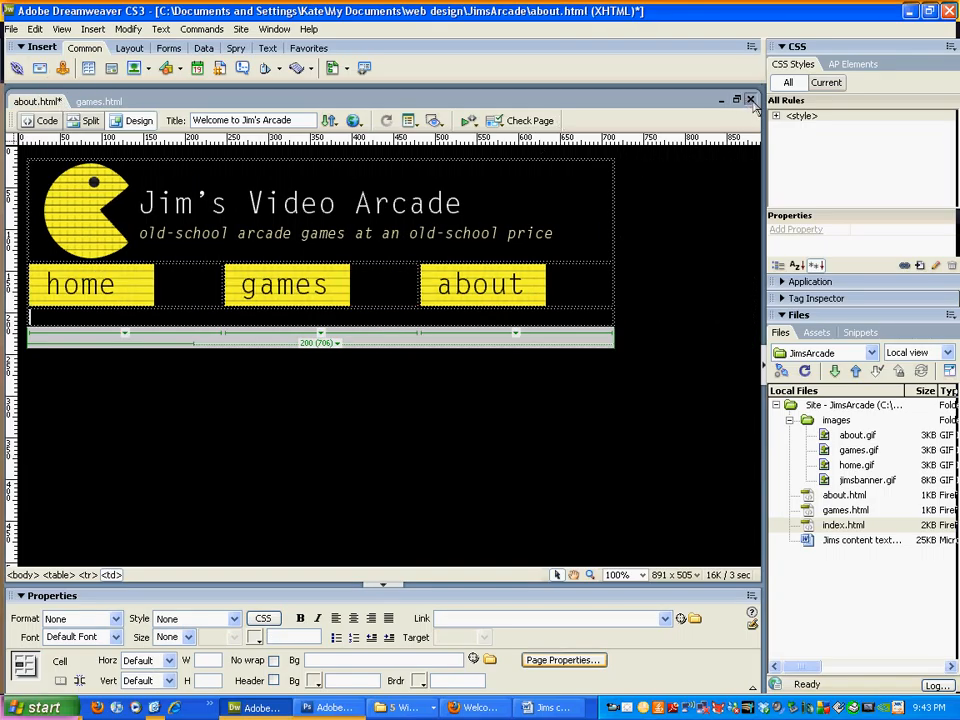
key("ctrl+w")
left_click(479, 379)
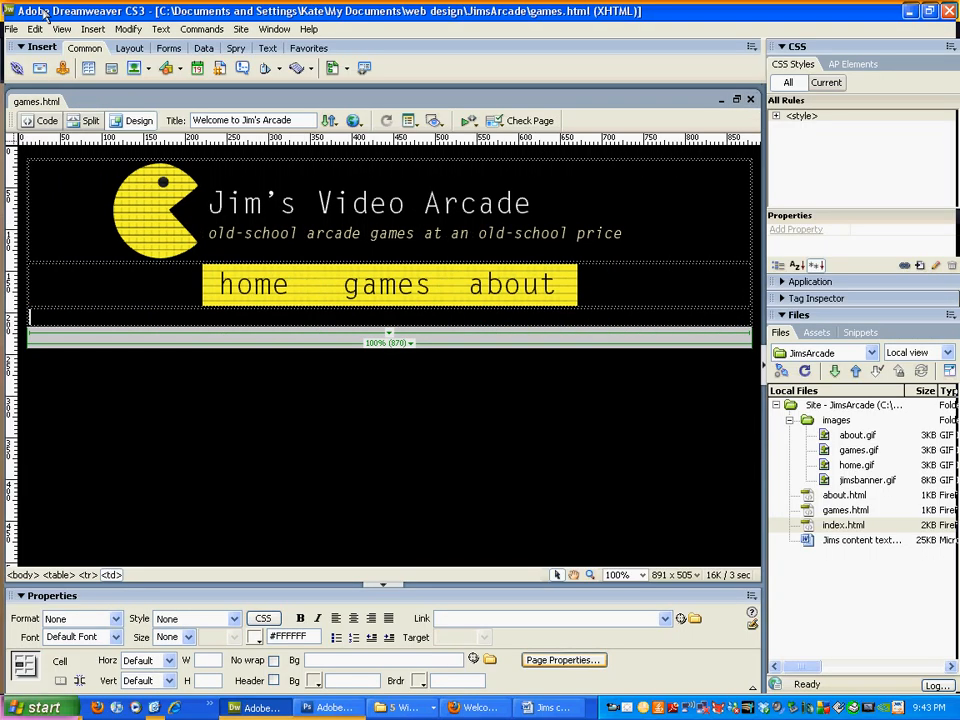
left_click(15, 29)
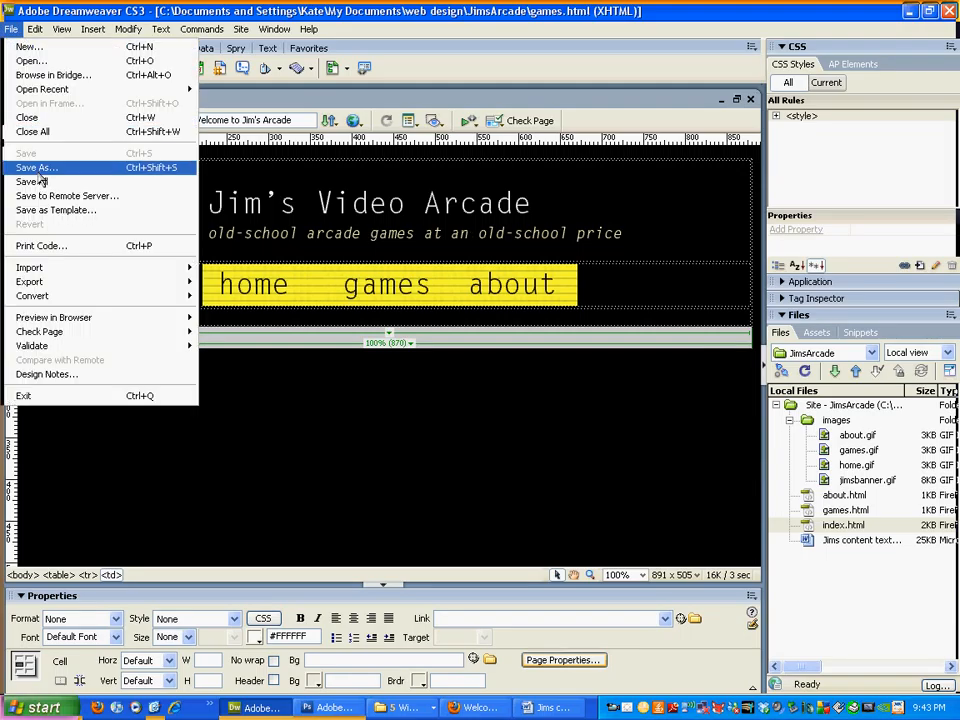
left_click(43, 161)
left_click(369, 215)
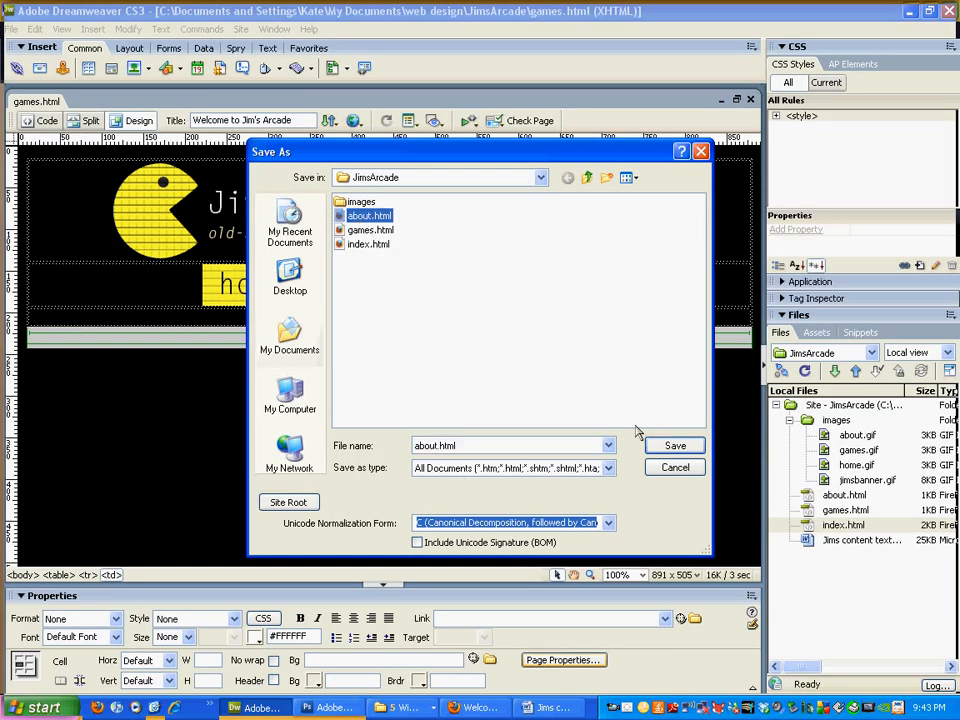
left_click(667, 446)
left_click(445, 378)
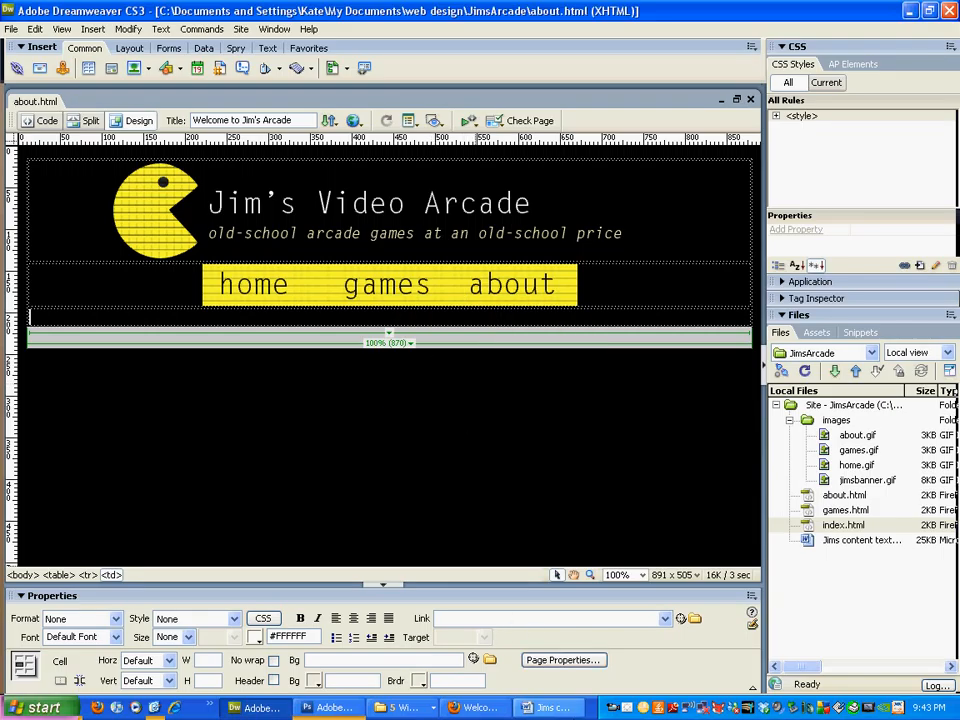
left_click(552, 708)
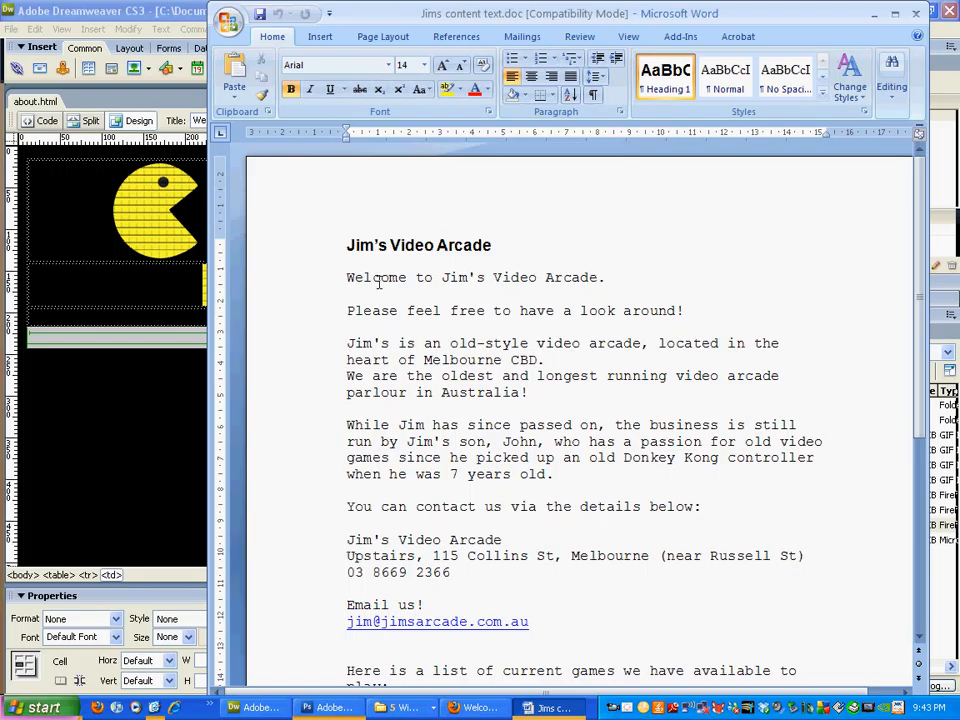
Step: Copy the Jim's Video Arcade title and two welcome lines from the Word content text
scroll(379, 266, "down", 4)
scroll(375, 270, "down", 4)
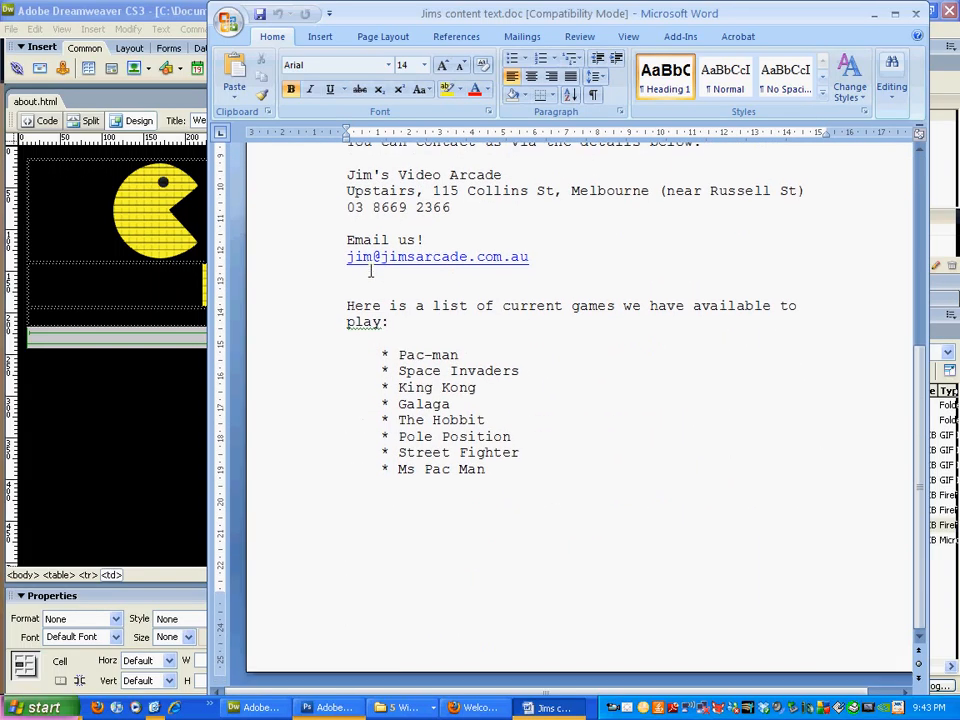
scroll(372, 271, "up", 8)
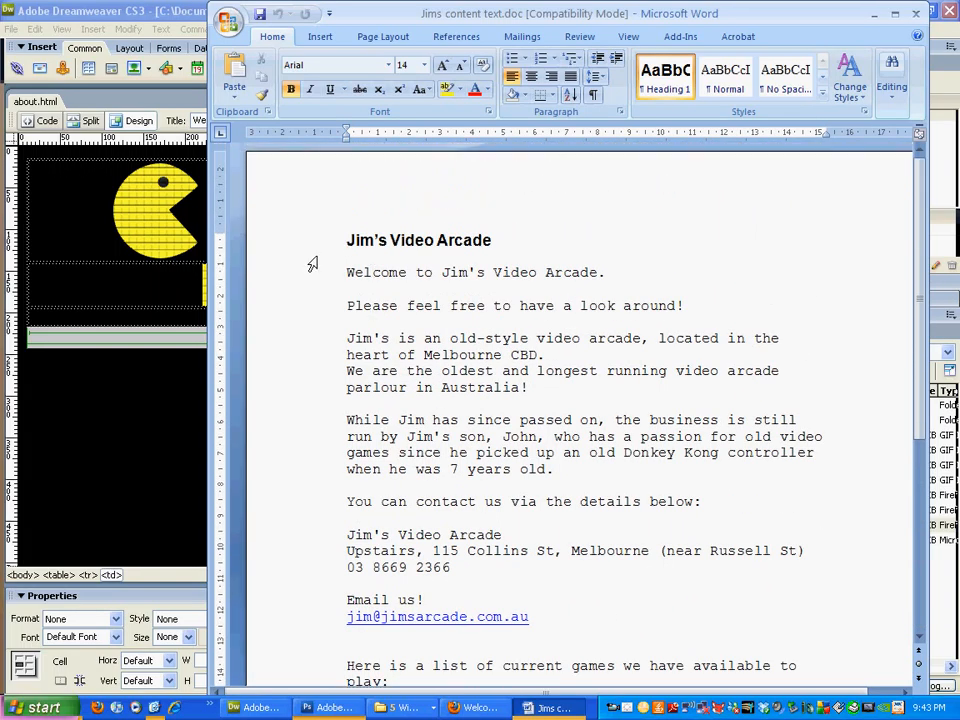
left_click_drag(287, 251, 294, 284)
key("ctrl+c")
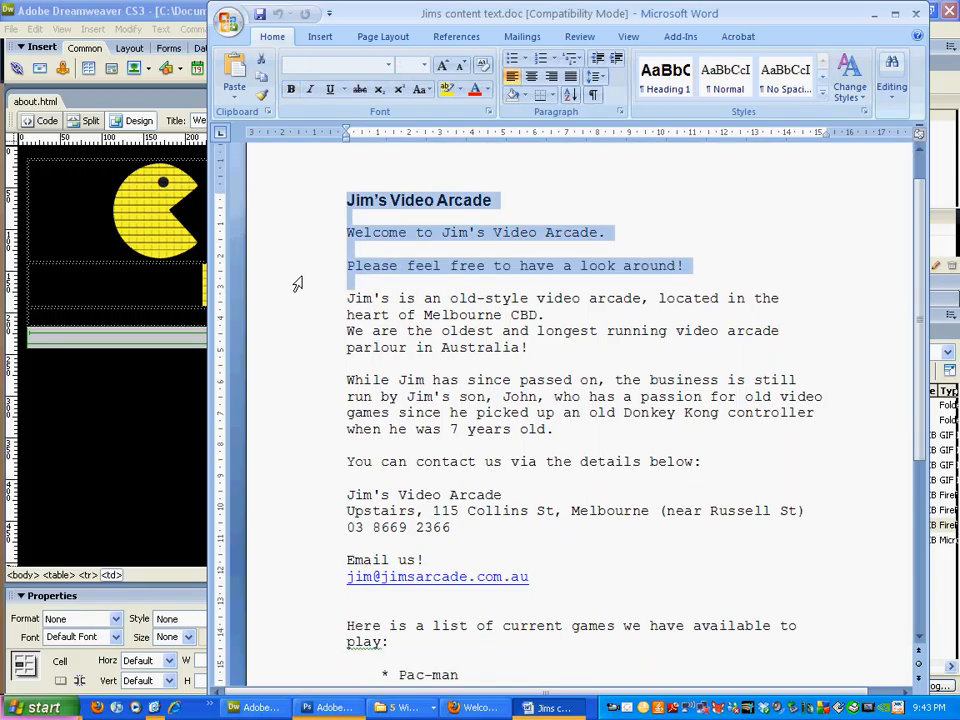
left_click(115, 300)
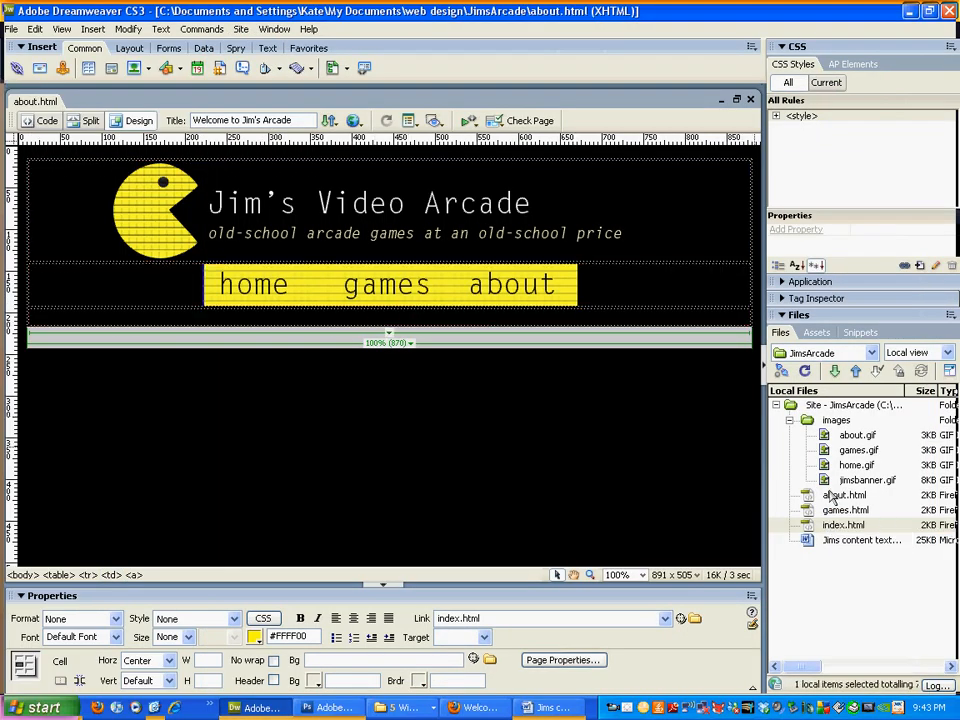
Step: In index.html, insert a 100% table below the nav bar and paste the heading and welcome lines
double_click(843, 525)
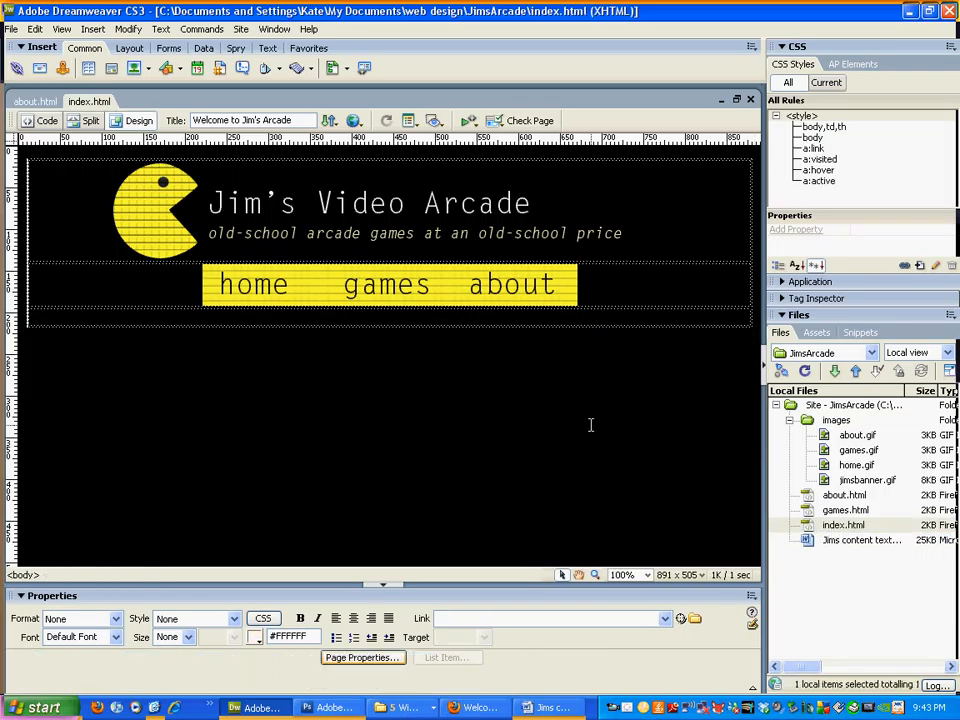
left_click_drag(365, 337, 376, 339)
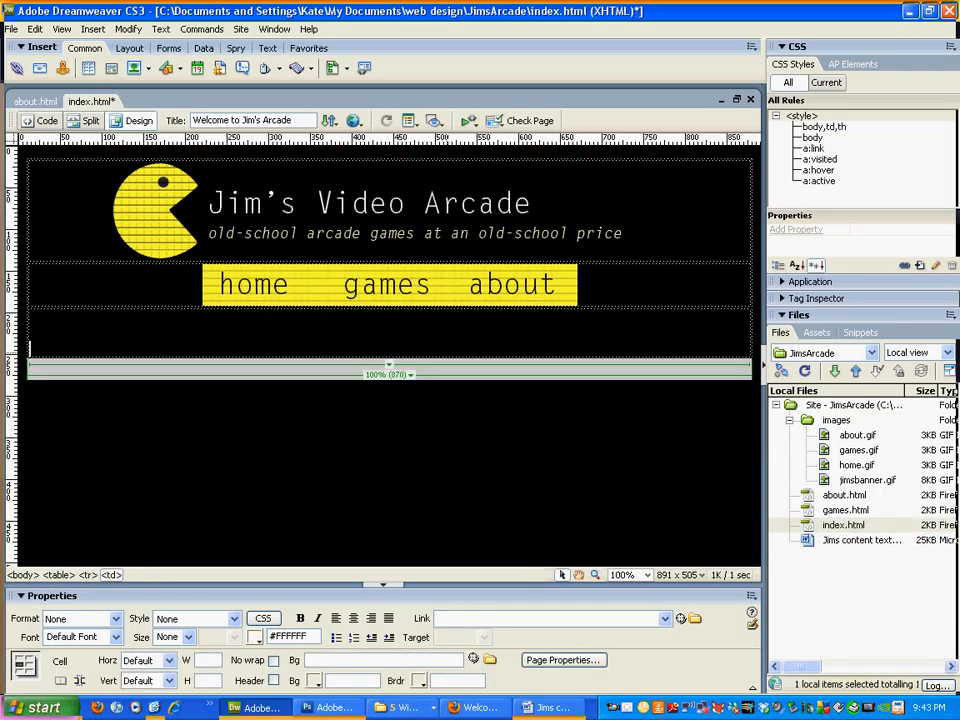
key("ctrl+v")
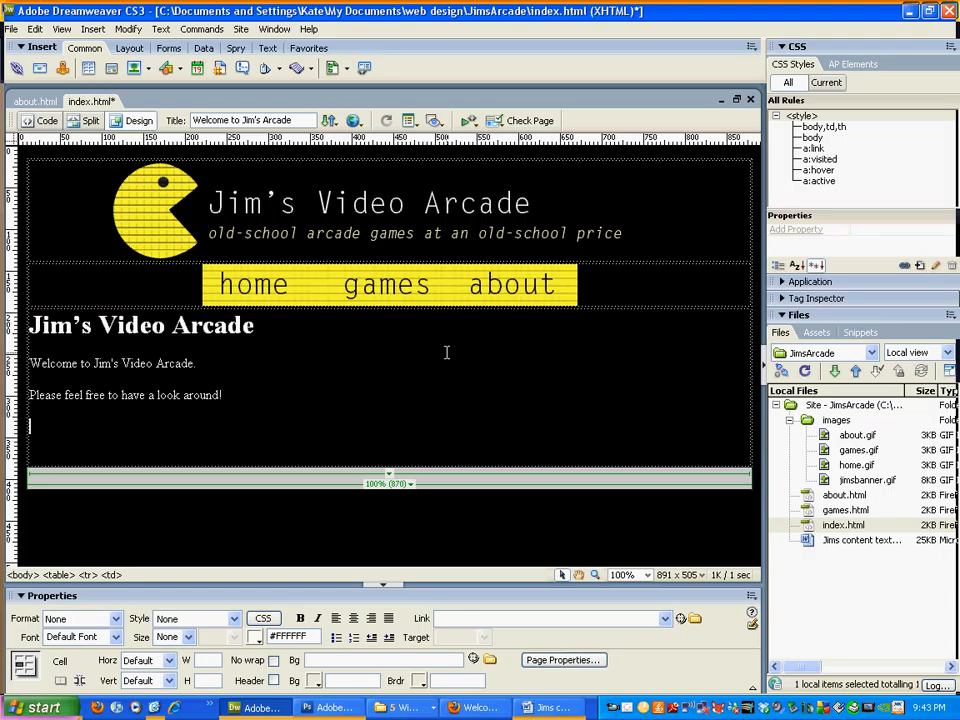
key("BackSpace")
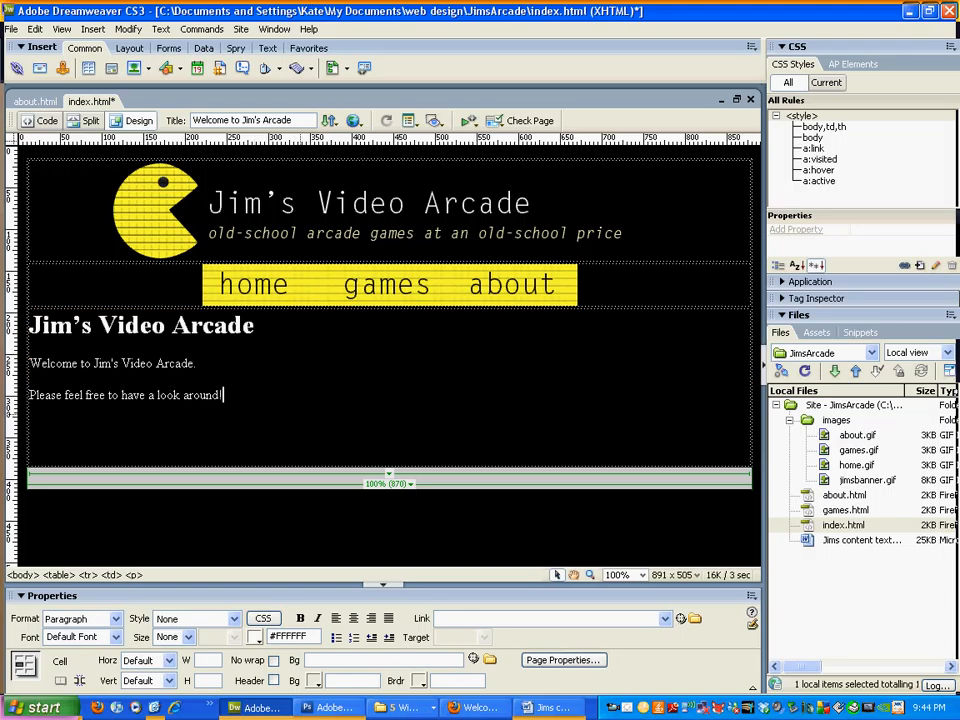
left_click(292, 434)
key("BackSpace")
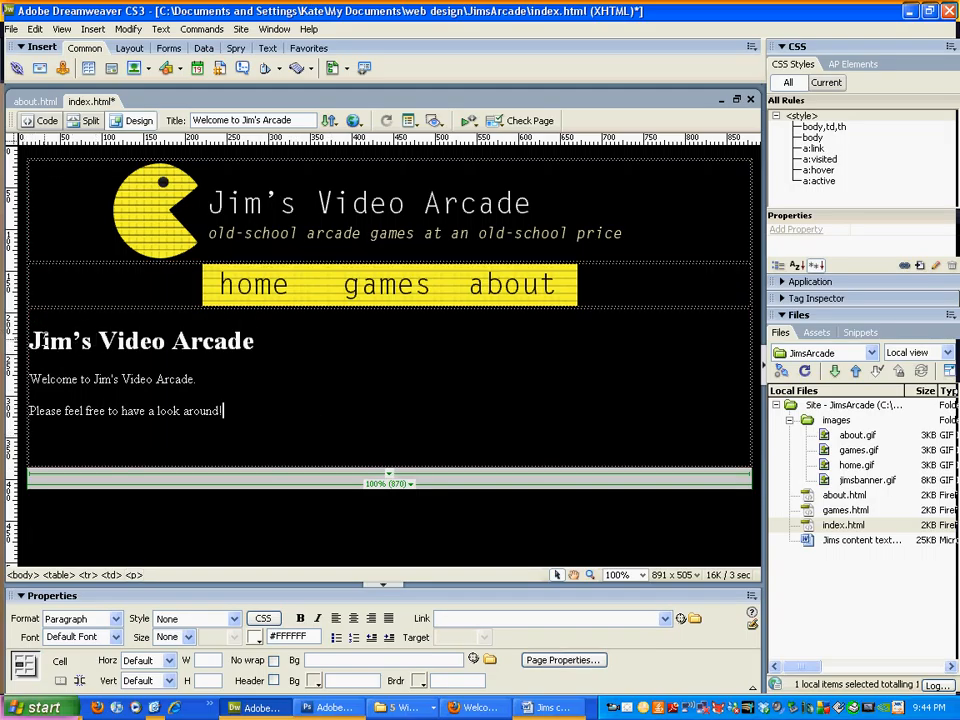
key("Return")
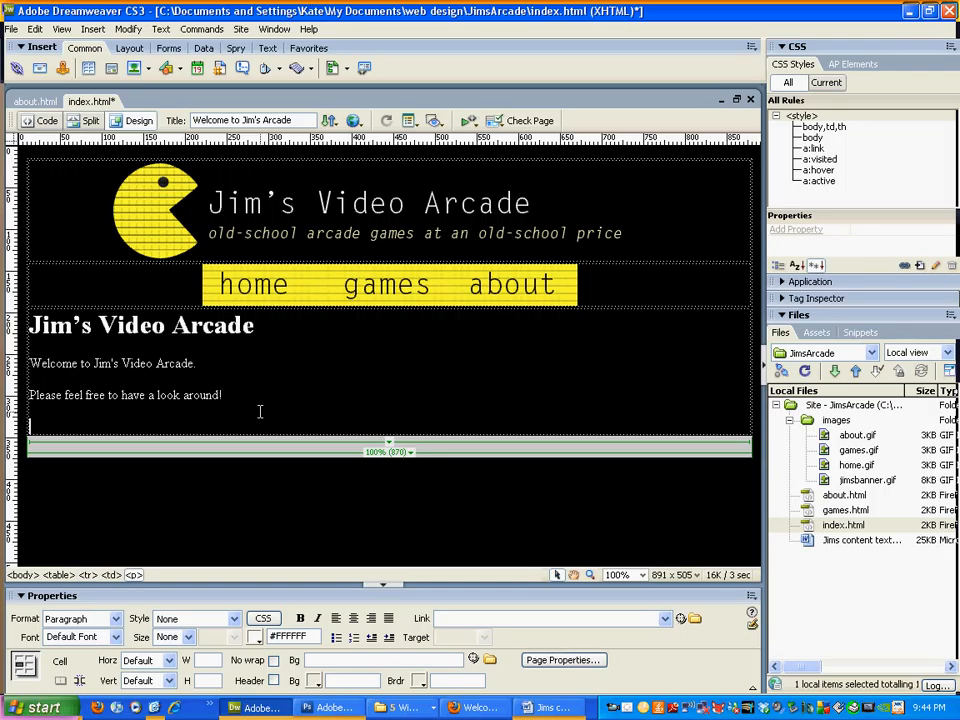
left_click_drag(259, 411, 26, 323)
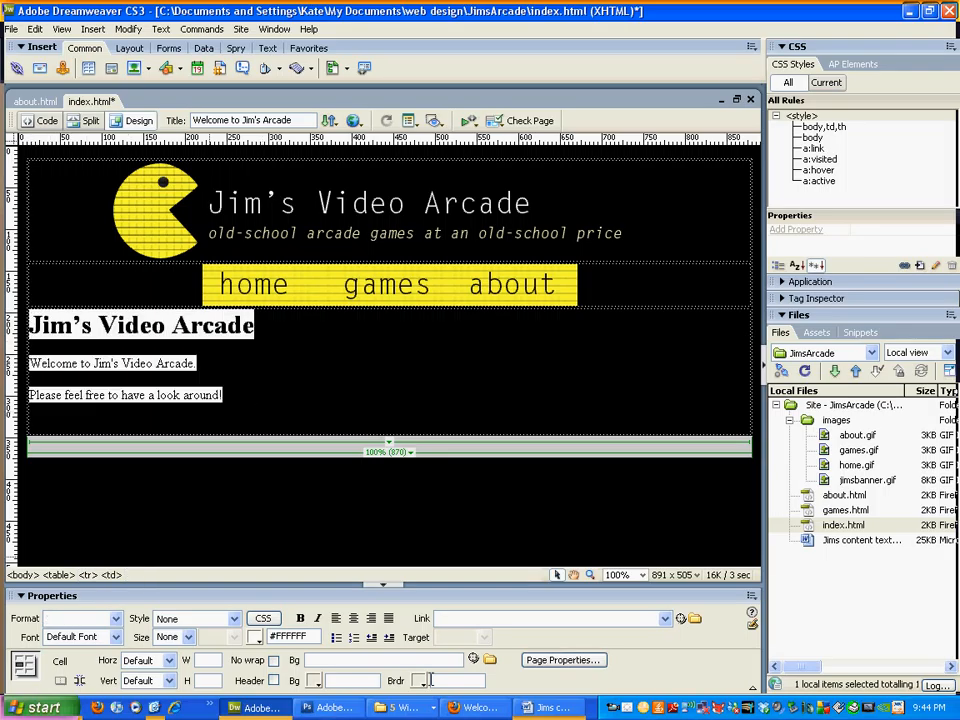
Step: Centre the heading and welcome lines and set them in Arial, Helvetica, sans-serif
left_click(135, 660)
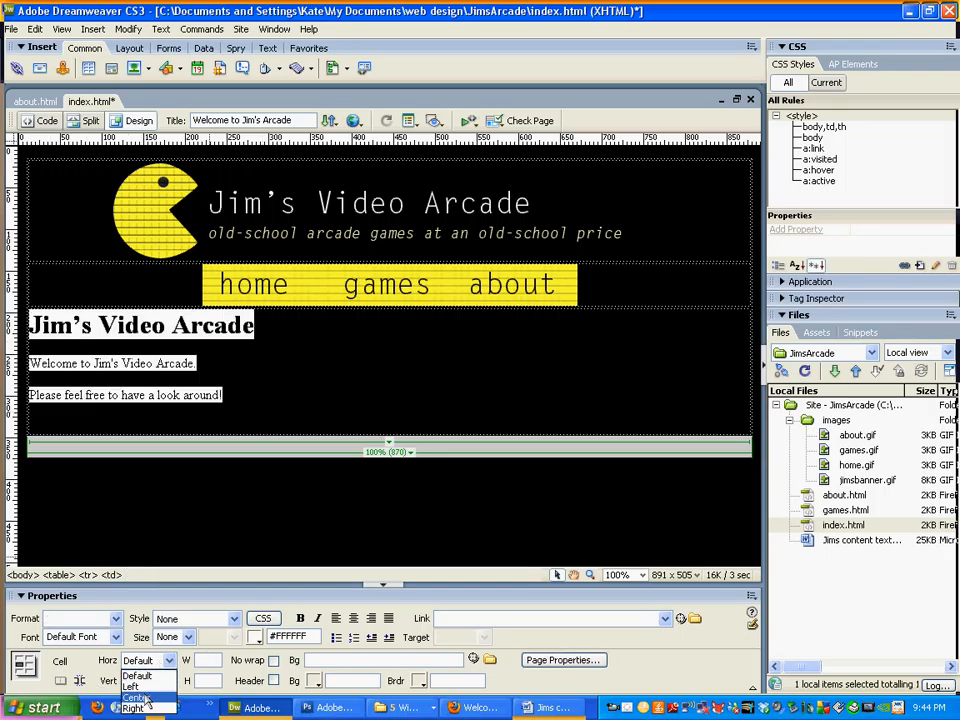
left_click(130, 697)
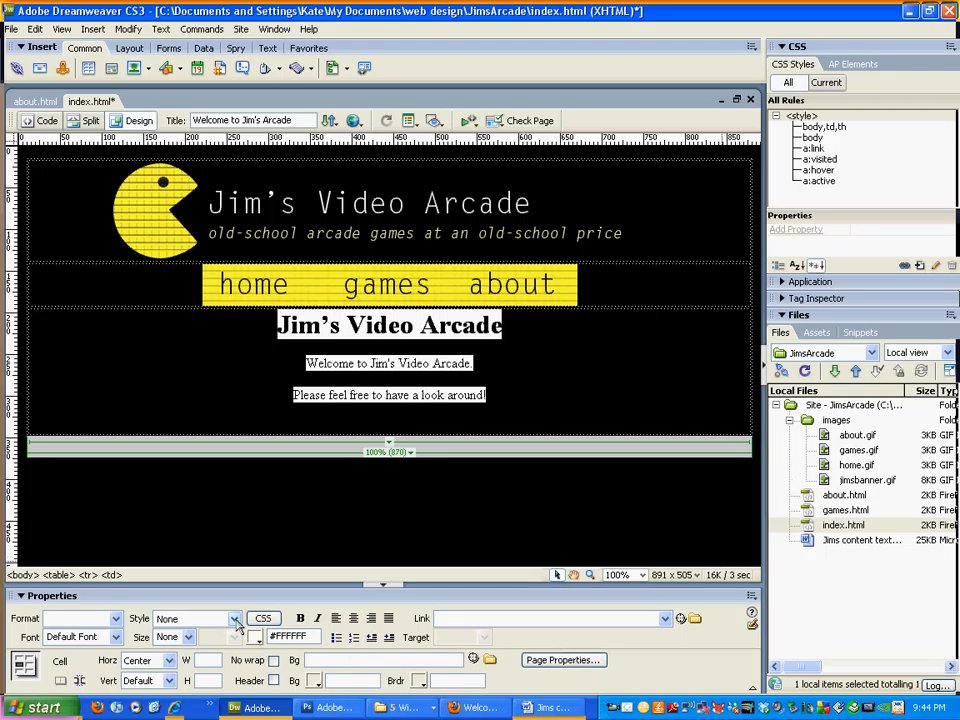
left_click(115, 638)
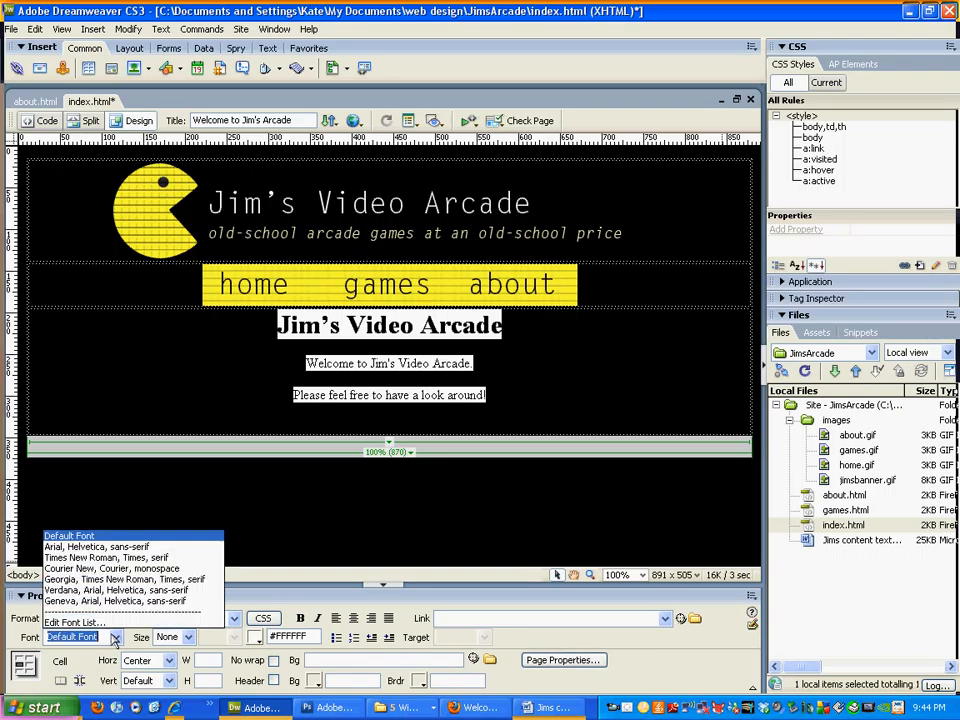
left_click(110, 547)
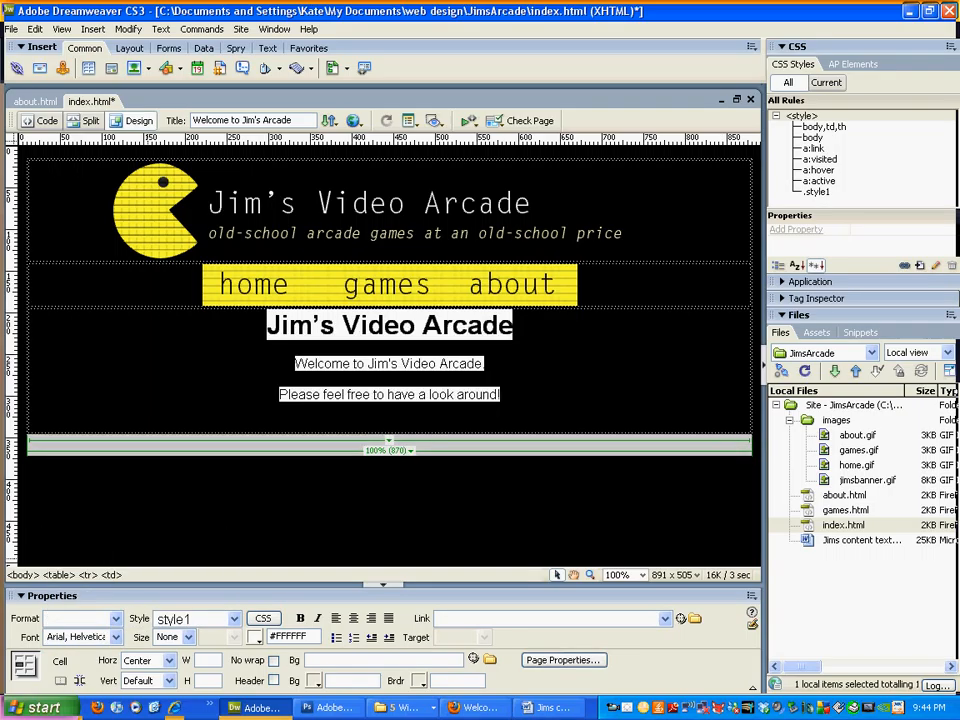
left_click(582, 404)
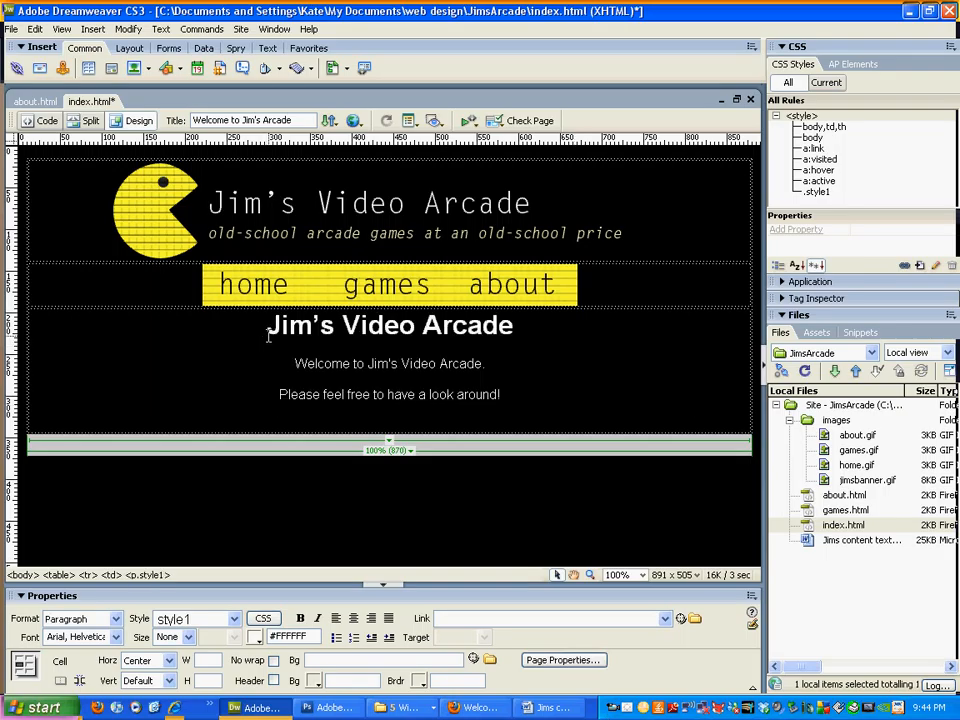
left_click_drag(268, 334, 602, 341)
left_click(571, 362)
left_click(88, 121)
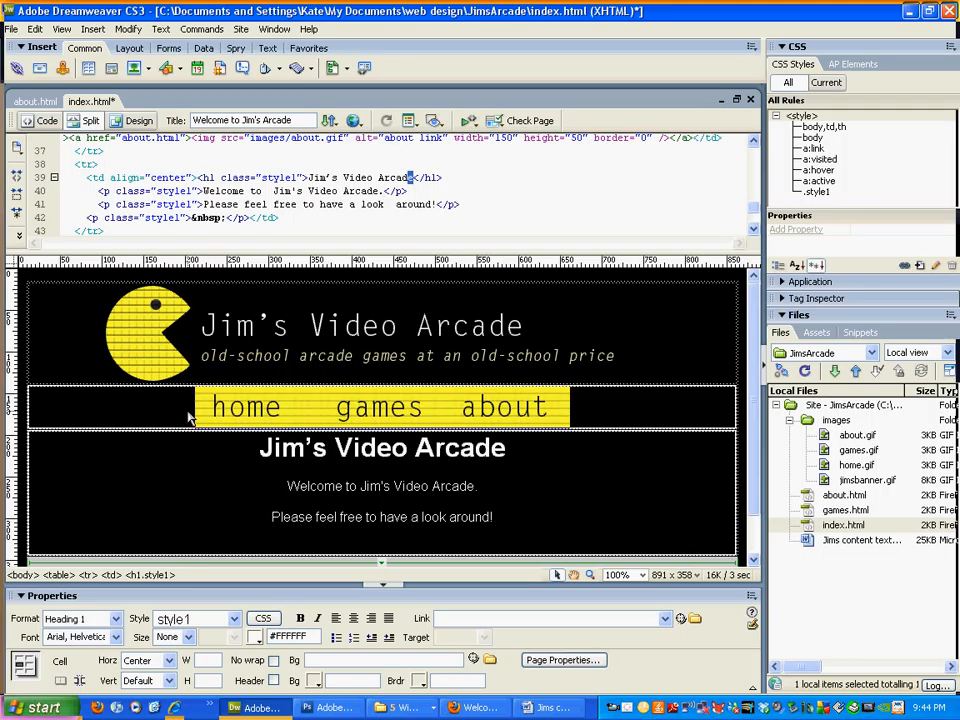
triple_click(305, 458)
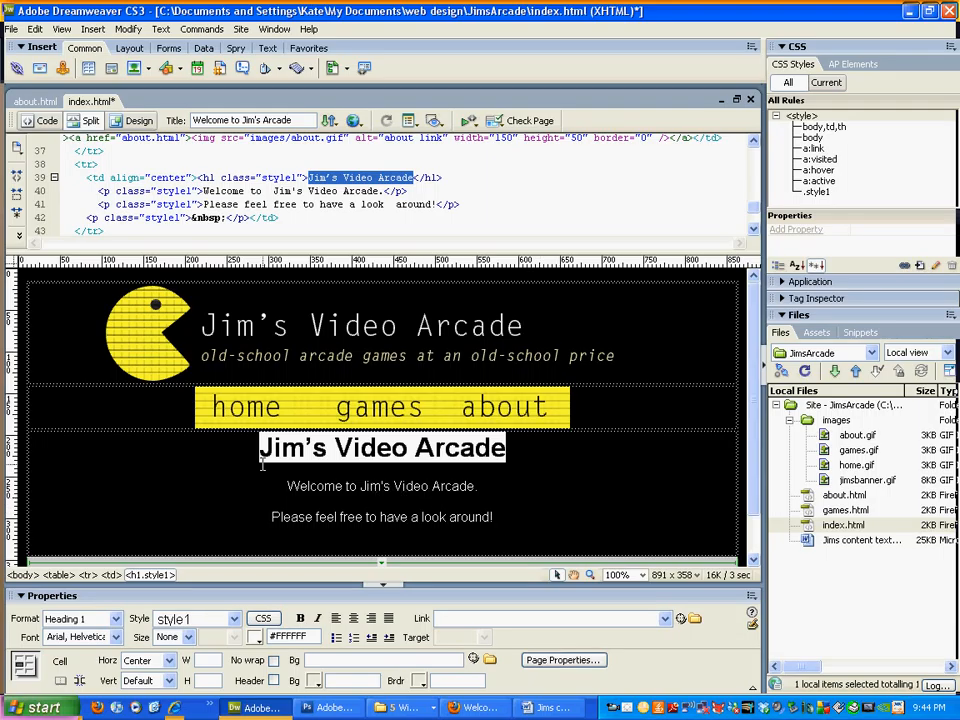
left_click(476, 448)
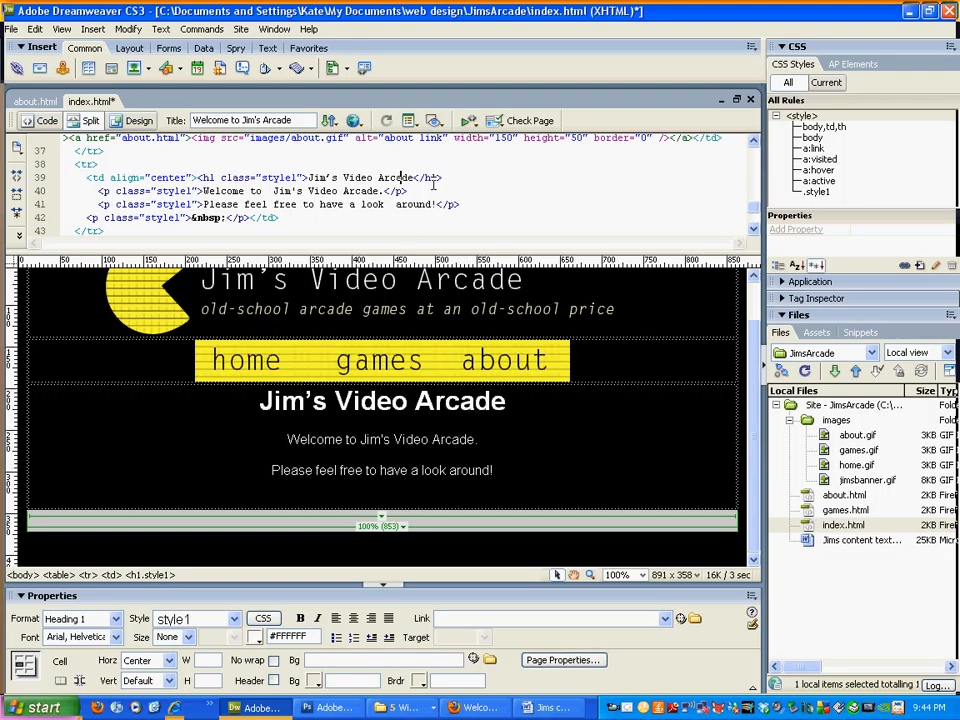
left_click_drag(463, 180, 378, 168)
left_click(241, 178)
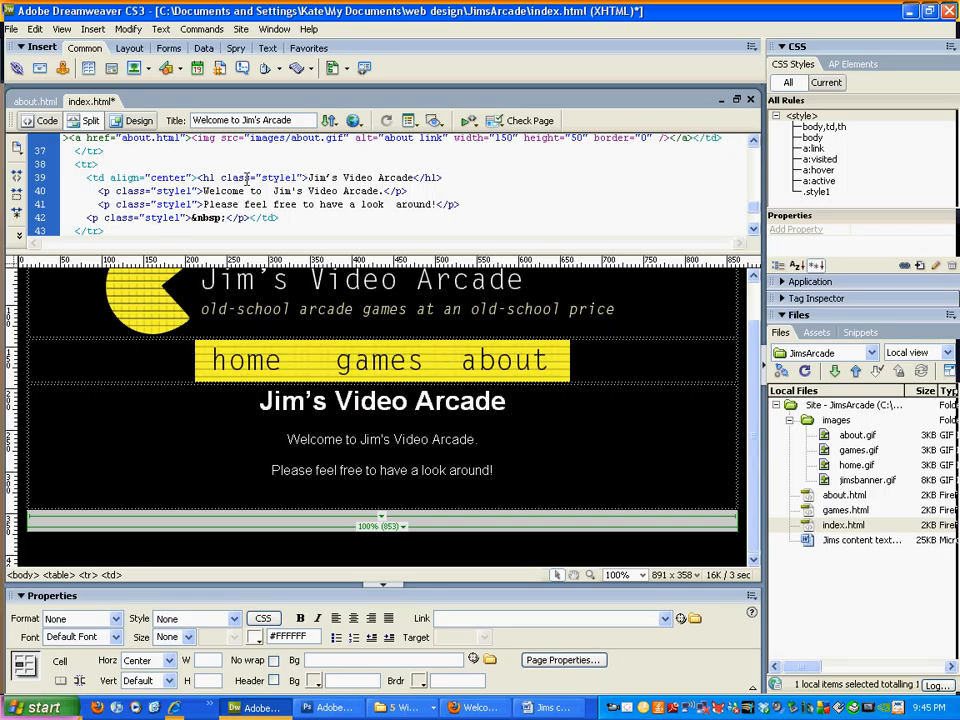
left_click(220, 178)
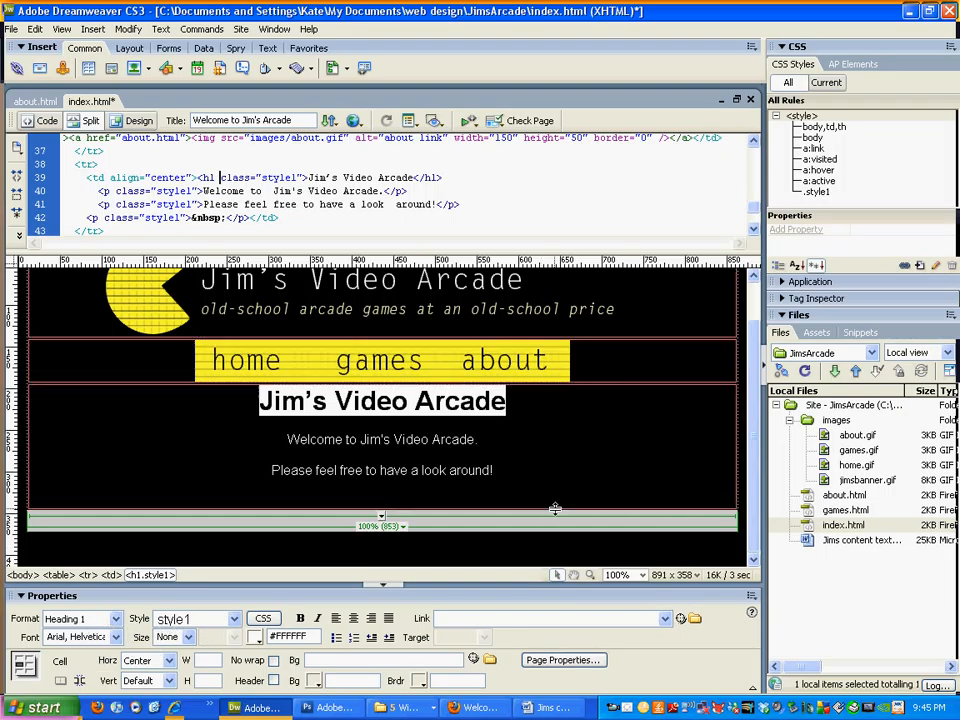
left_click(587, 469)
scroll(588, 470, "up", 1)
scroll(588, 470, "down", 1)
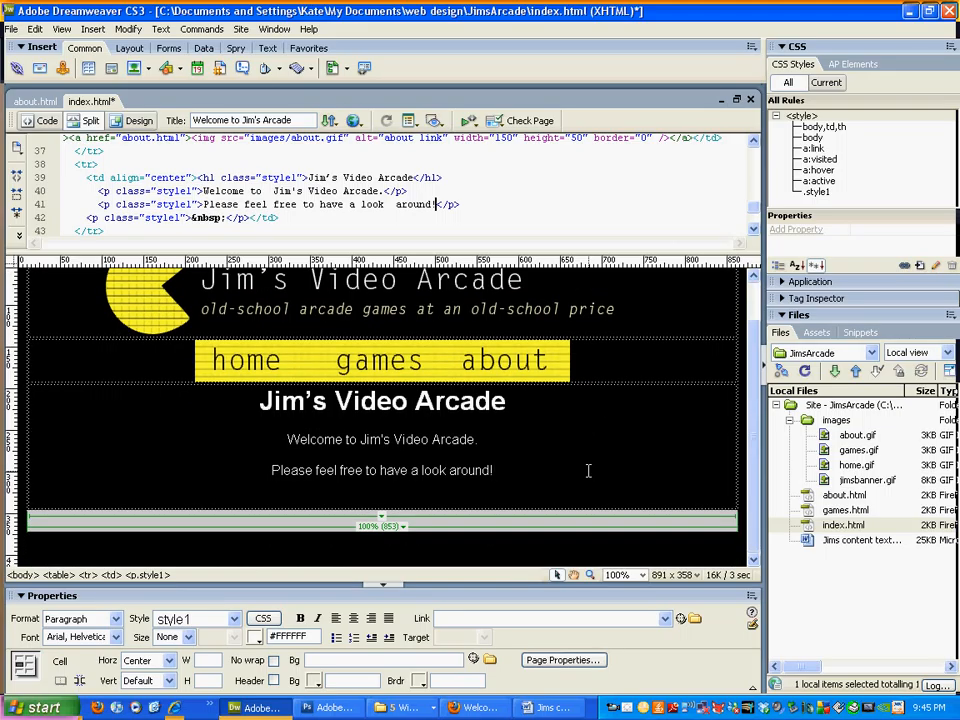
scroll(505, 475, "up", 1)
scroll(505, 475, "down", 1)
Step: Save index.html, preview it in Firefox with F12, then open about.html in Dreamweaver
left_click(140, 121)
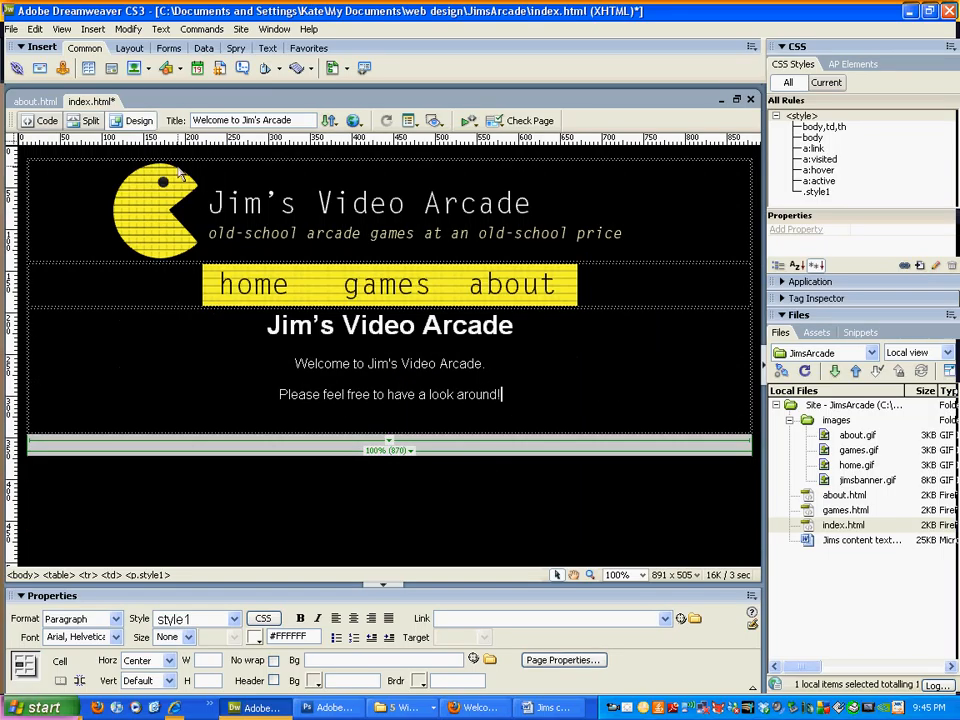
key("ctrl+s")
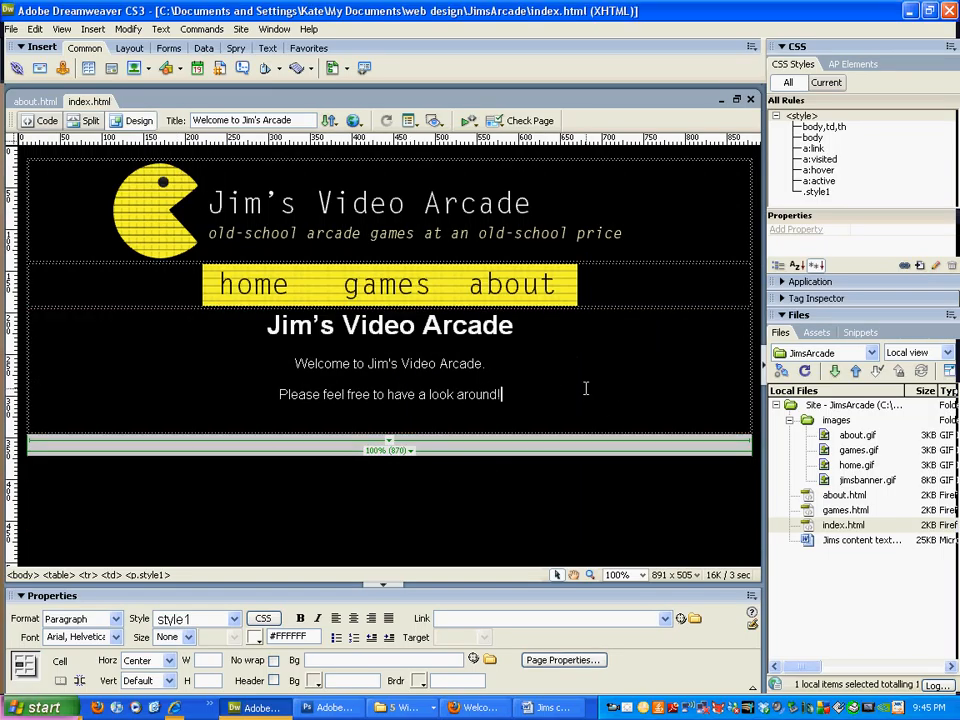
key("F12")
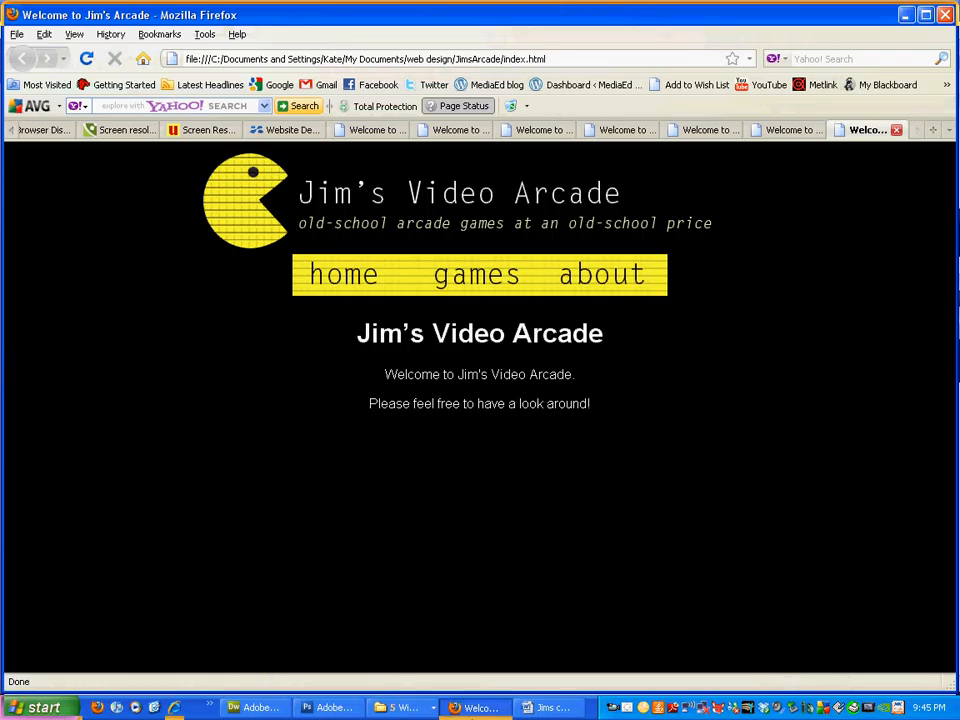
left_click(250, 707)
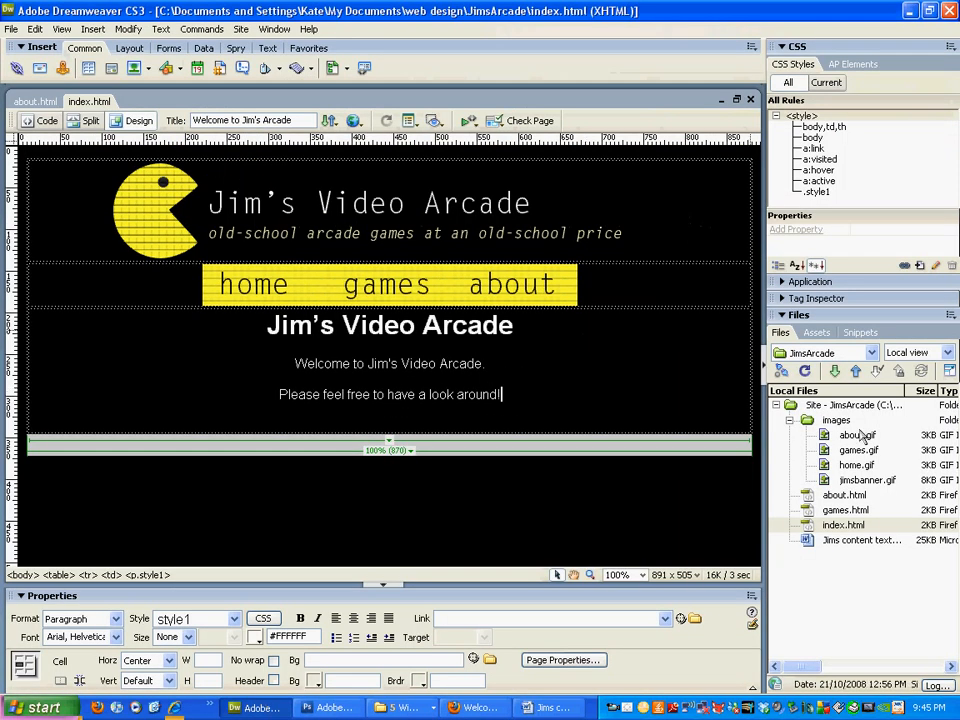
double_click(844, 495)
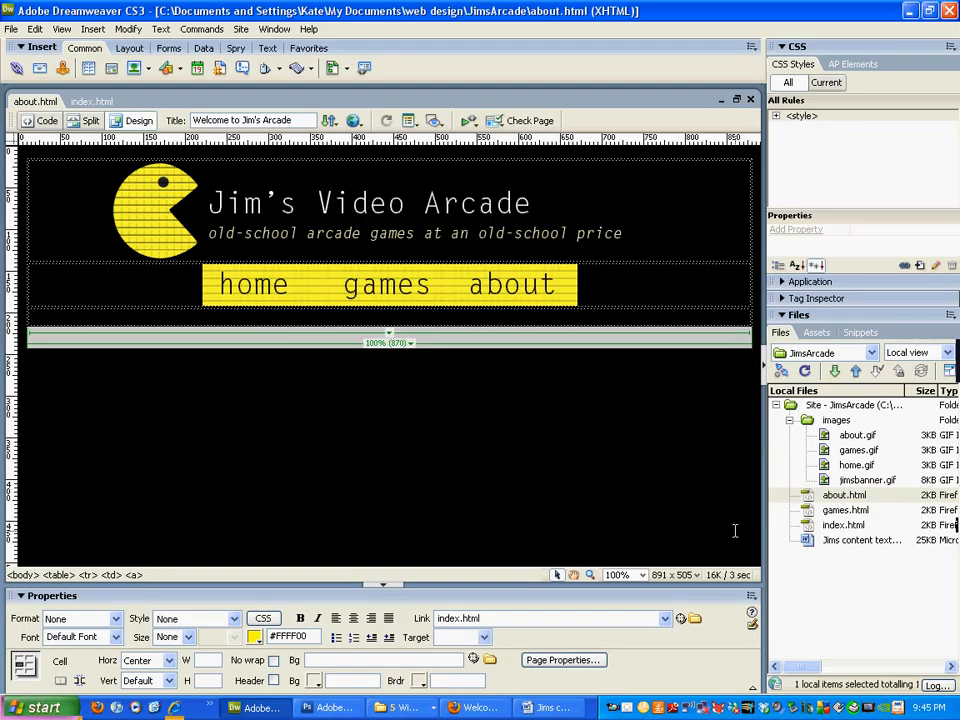
Step: Select the arcade description and contact details down to the email address in Word
left_click(548, 707)
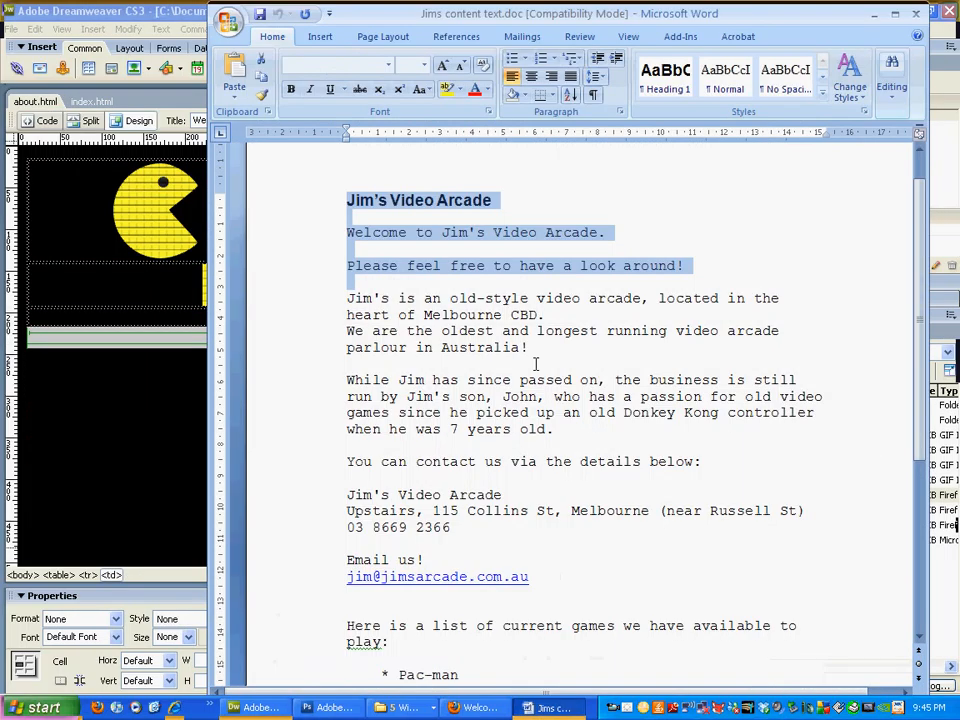
left_click(536, 366)
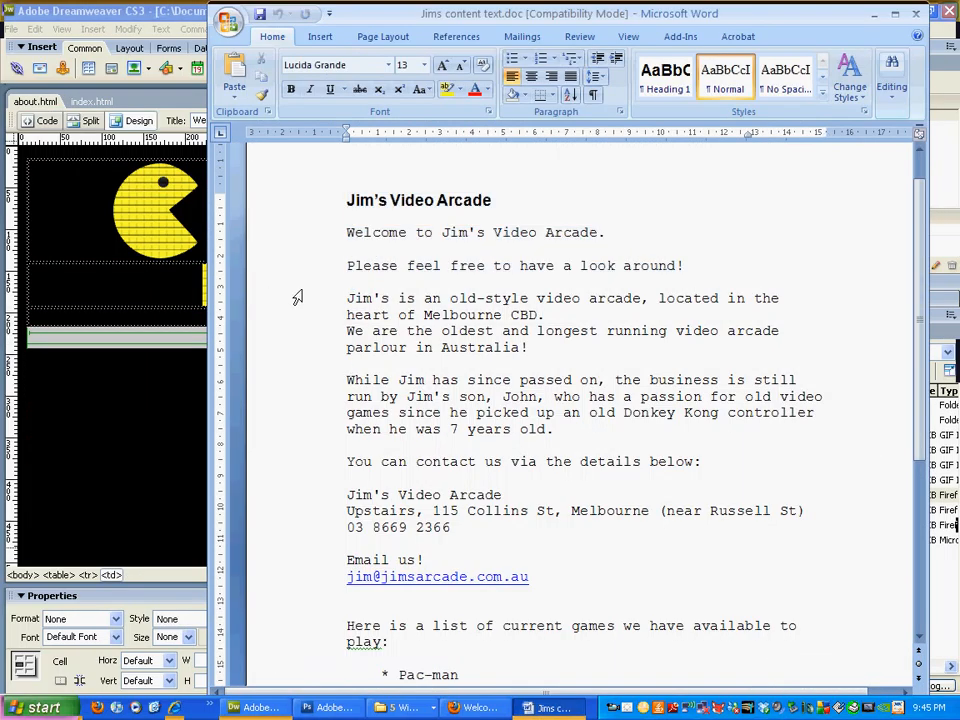
left_click_drag(300, 296, 371, 549)
key("ctrl+c")
scroll(304, 358, "down", 1)
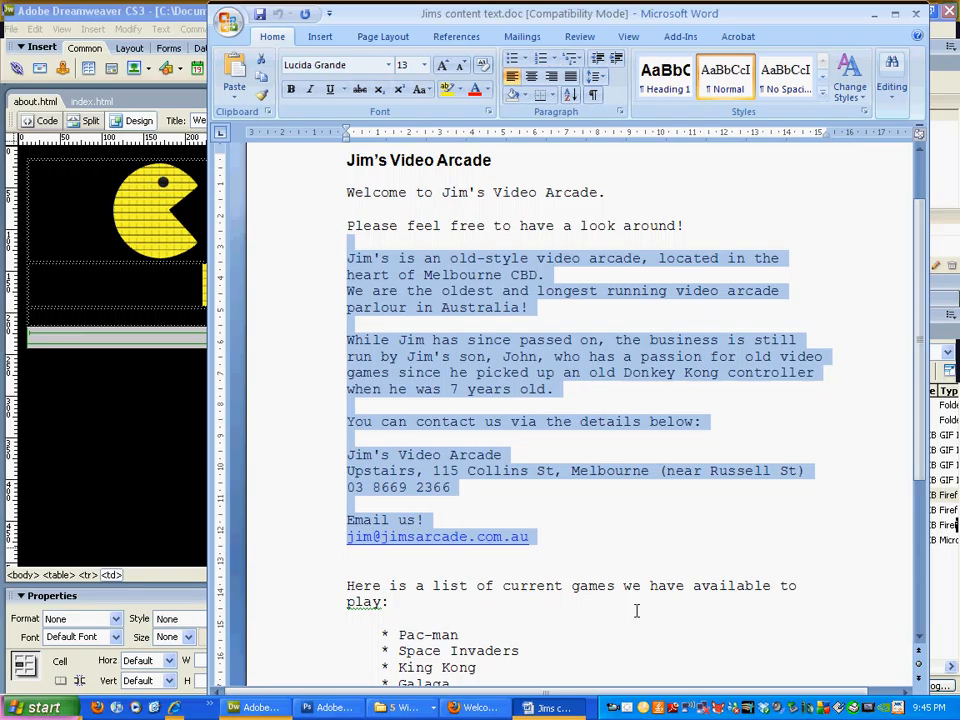
key("alt+Tab")
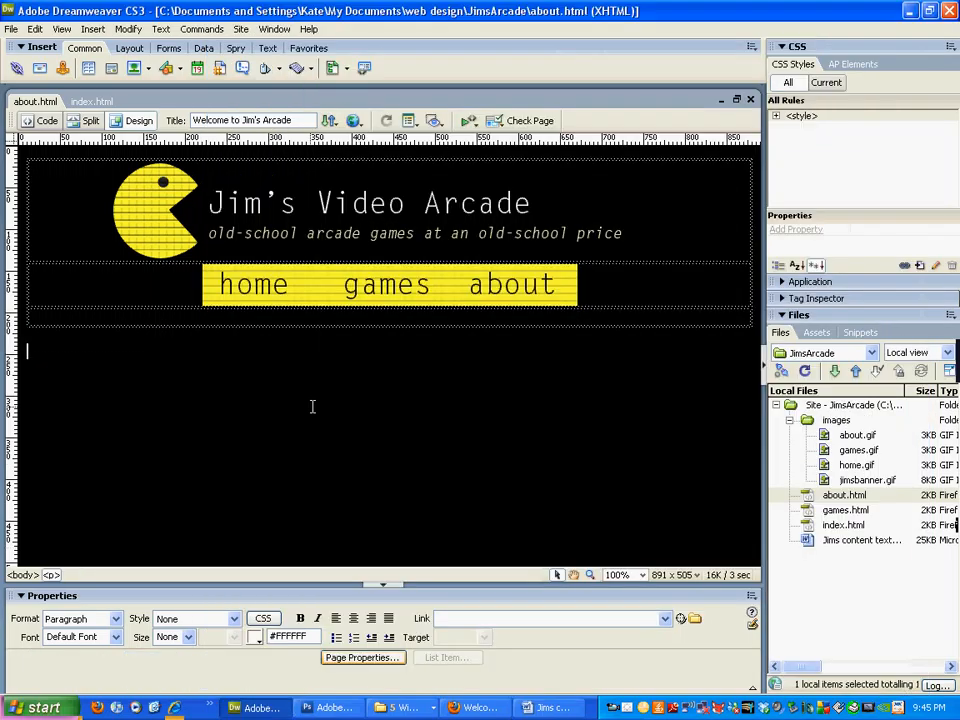
Step: Paste the about text into the content cell, set it in Arial, Helvetica, and centre it
left_click(430, 320)
key("ctrl+v")
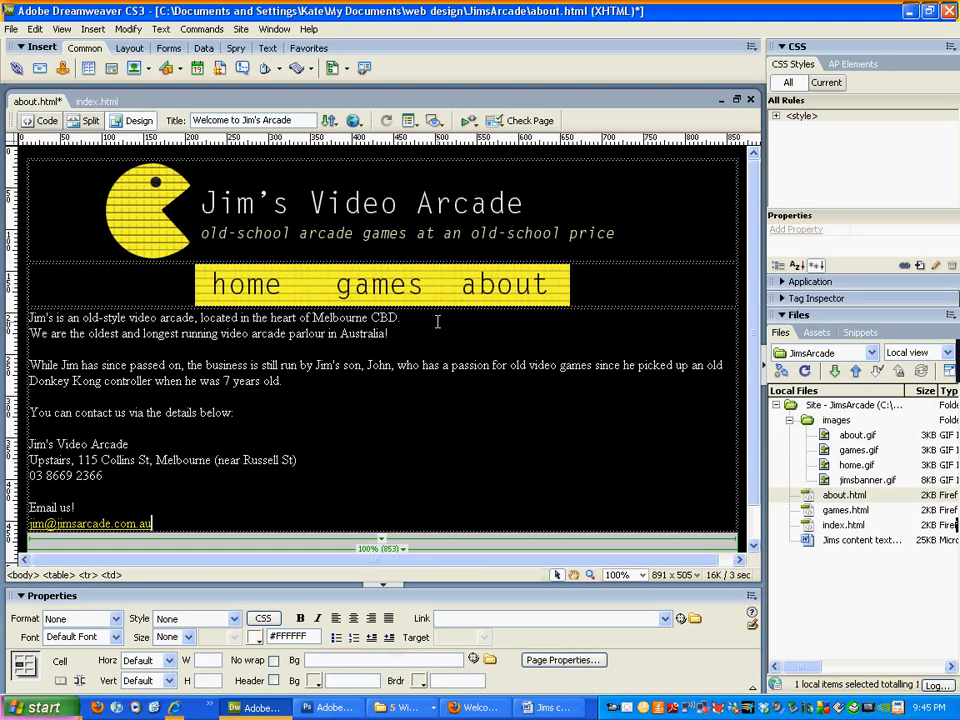
scroll(281, 415, "down", 1)
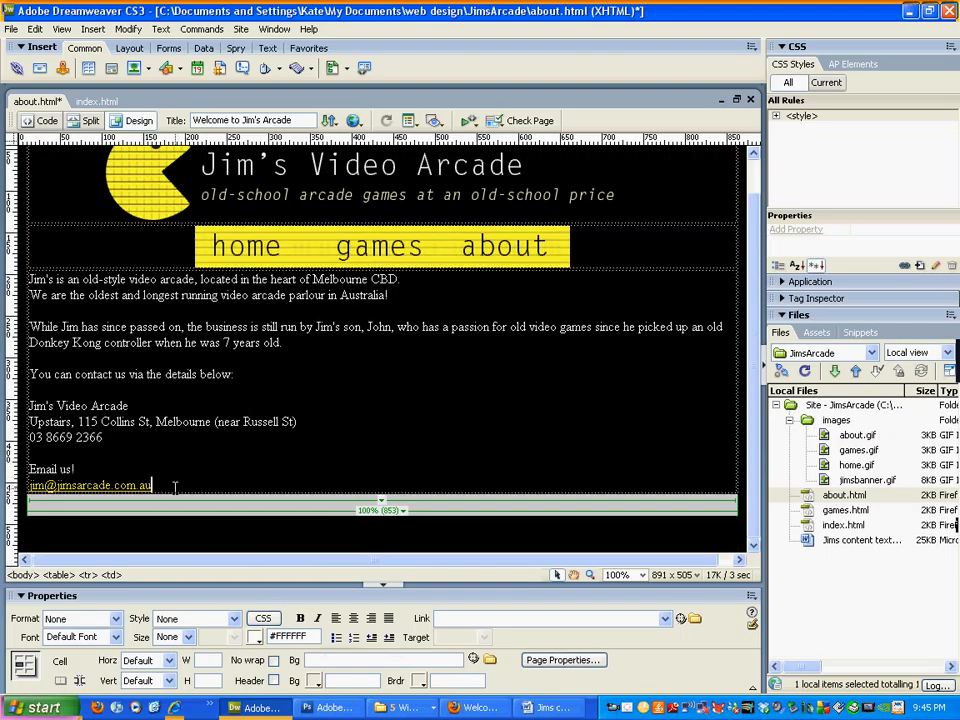
left_click_drag(150, 484, 30, 276)
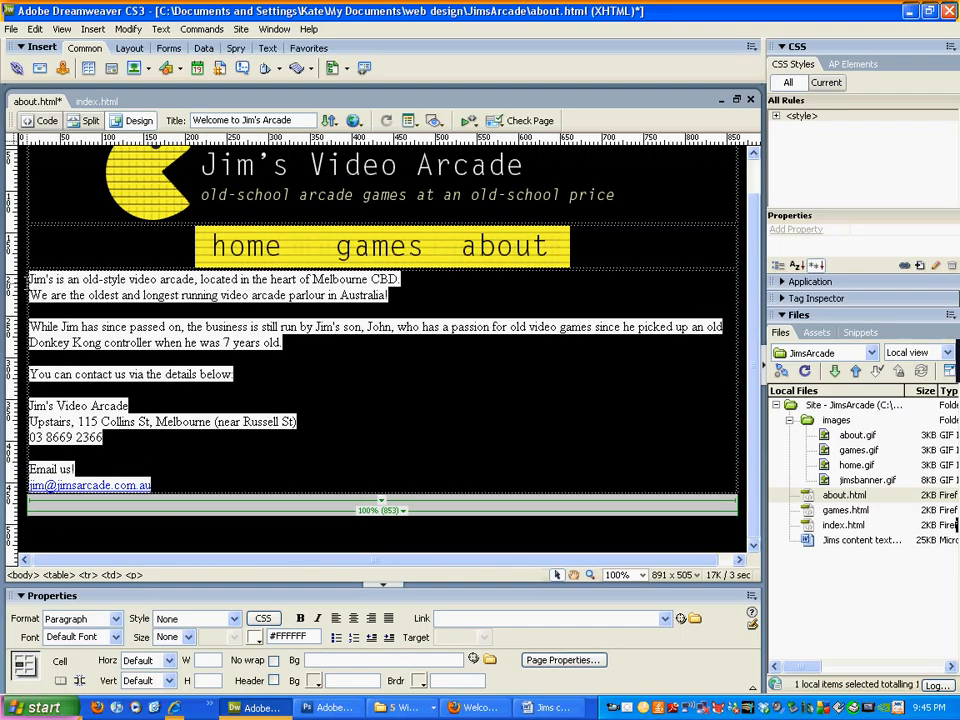
left_click(115, 637)
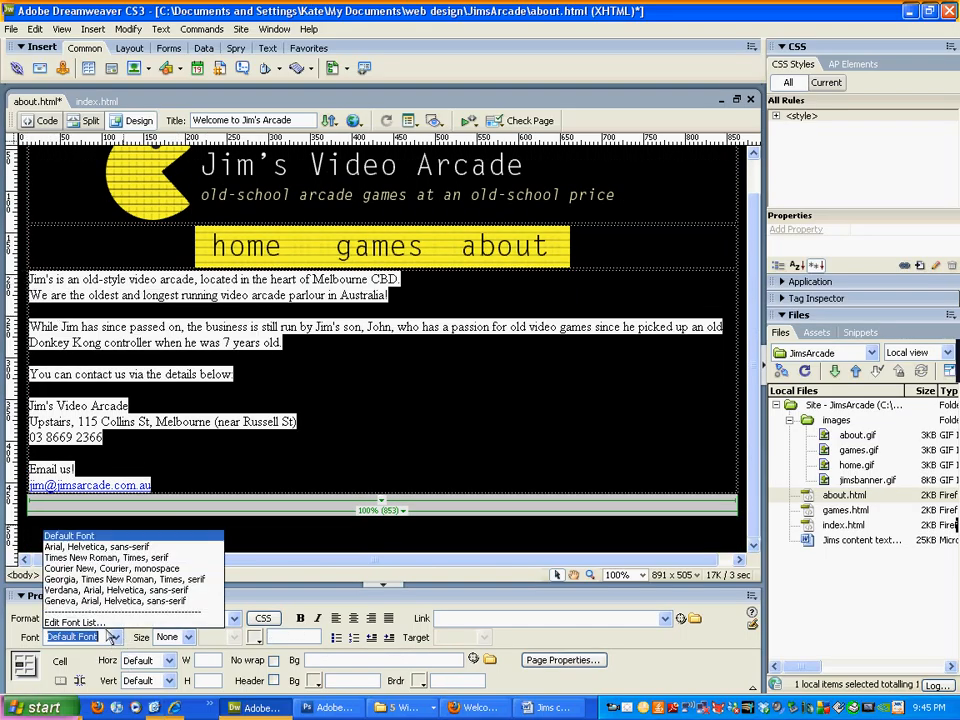
left_click(80, 549)
left_click(411, 427)
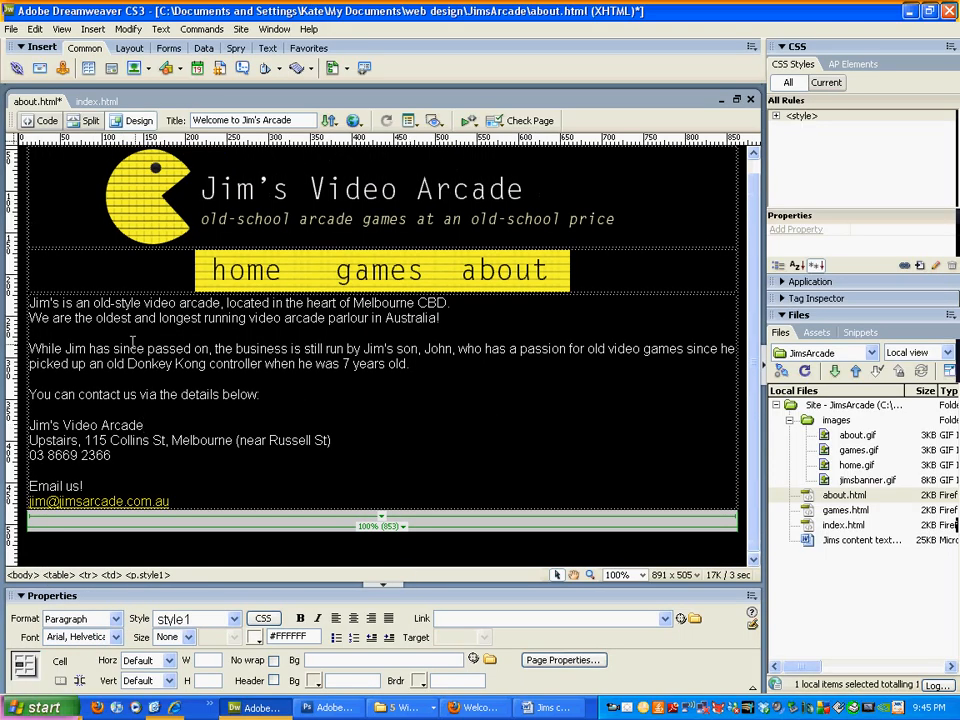
left_click_drag(28, 300, 300, 497)
left_click(145, 660)
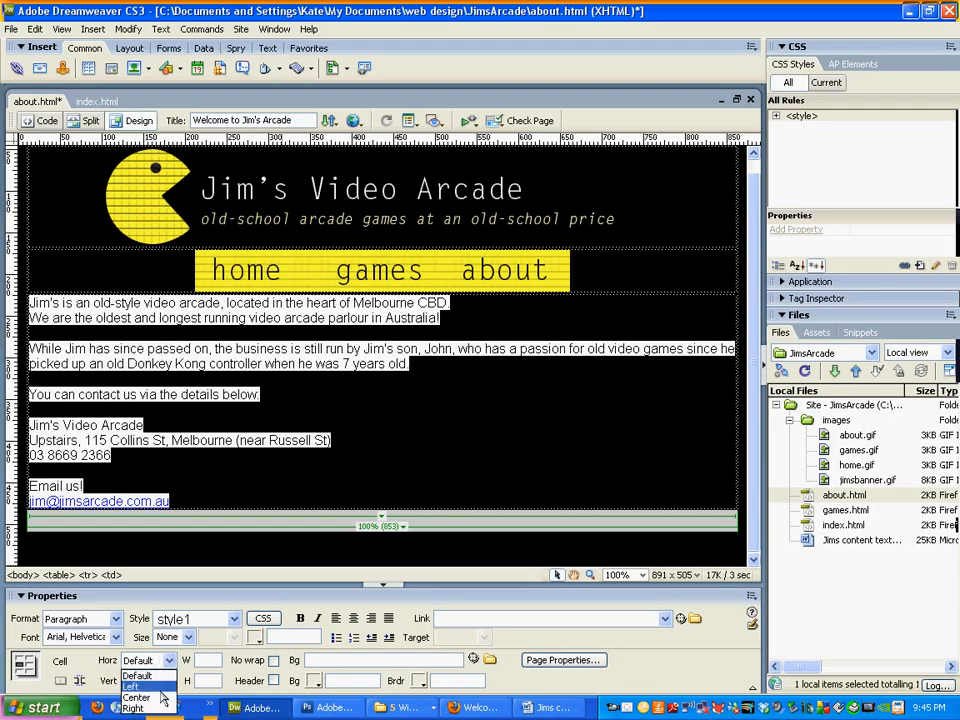
left_click(160, 693)
left_click(570, 492)
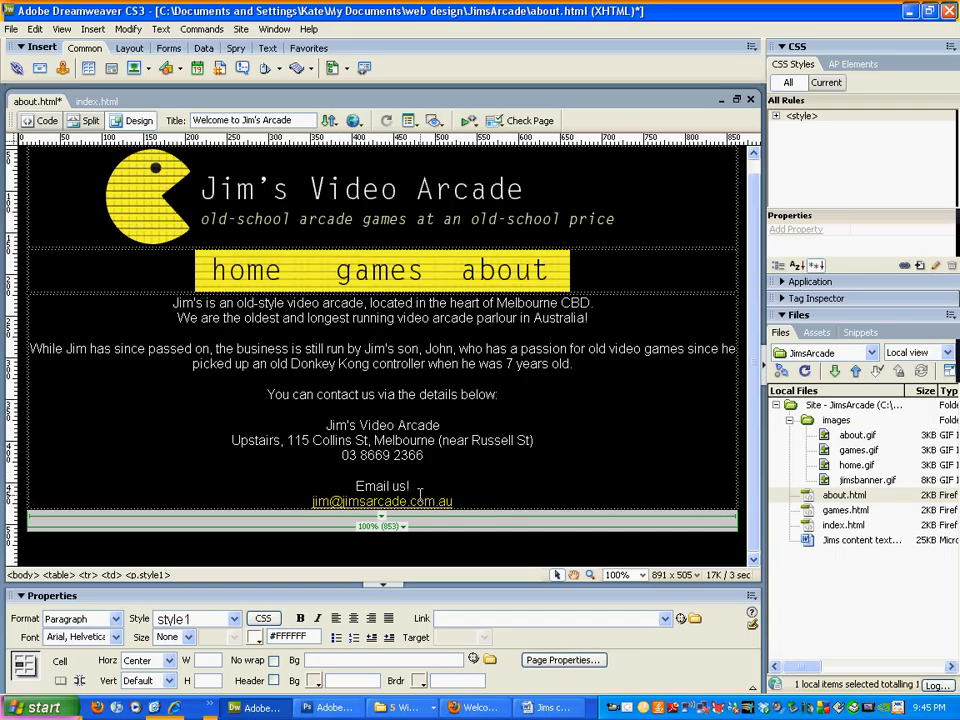
Step: Check the email link's target and save about.html
left_click(476, 497)
left_click(310, 499, "shift")
key("ctrl+shift+l")
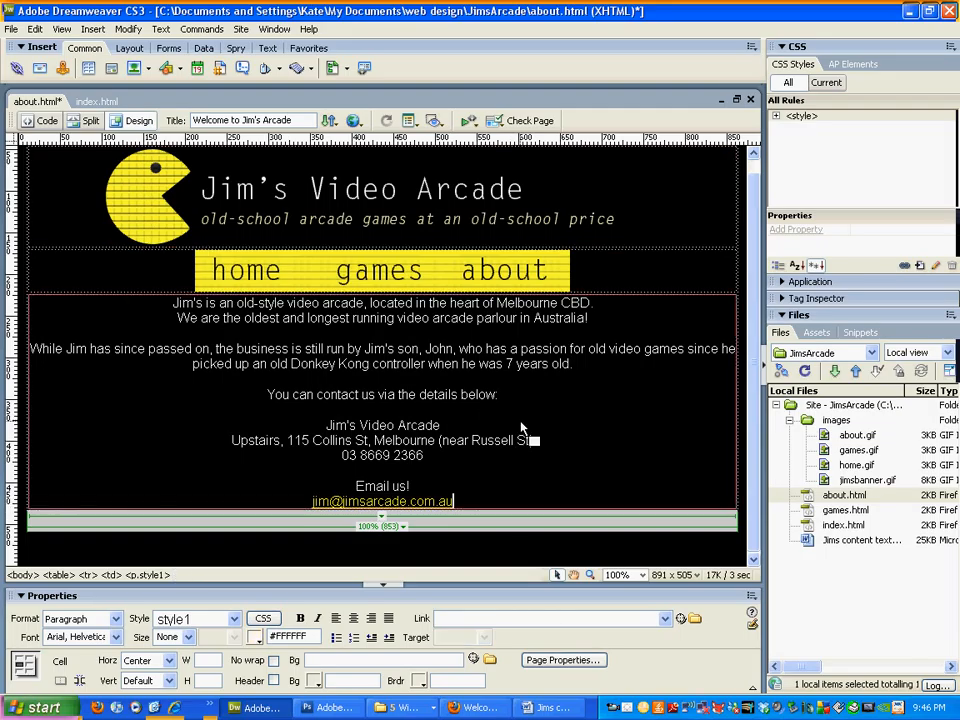
key("ctrl+s")
Step: Open games.html and copy the games list from the Word content text
double_click(818, 511)
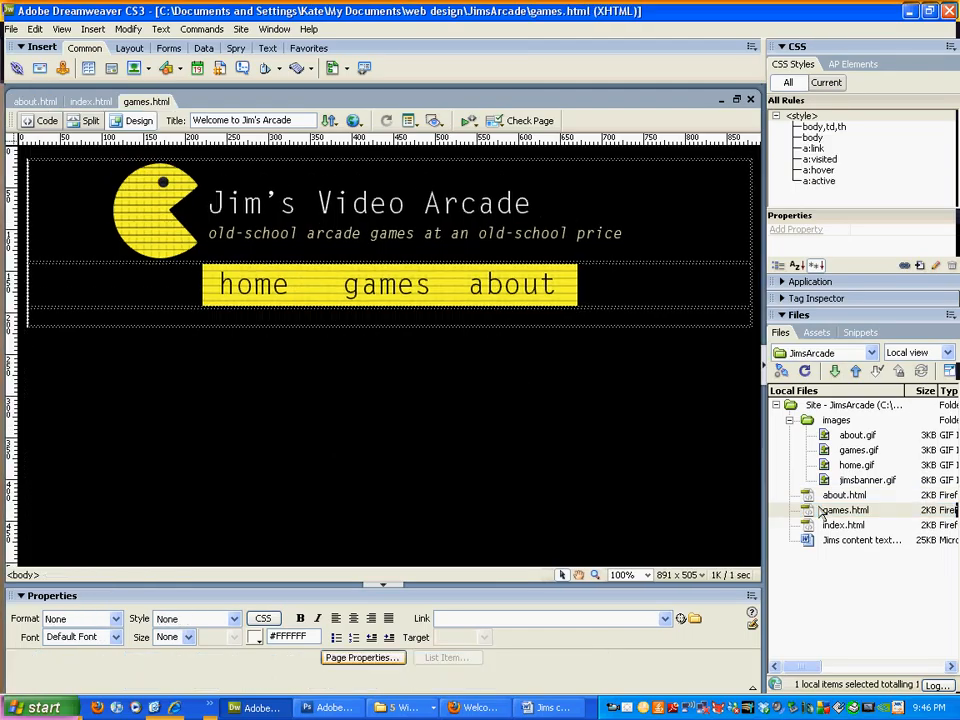
left_click(553, 707)
left_click(456, 388)
scroll(452, 367, "down", 2)
scroll(452, 367, "down", 2)
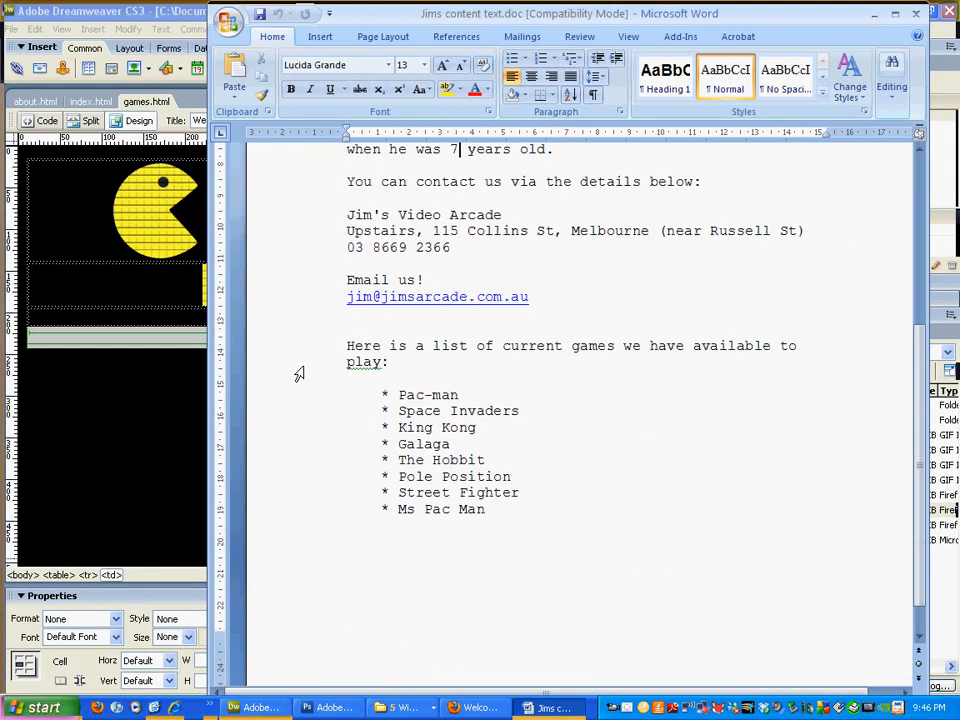
left_click_drag(300, 351, 343, 538)
key("ctrl+c")
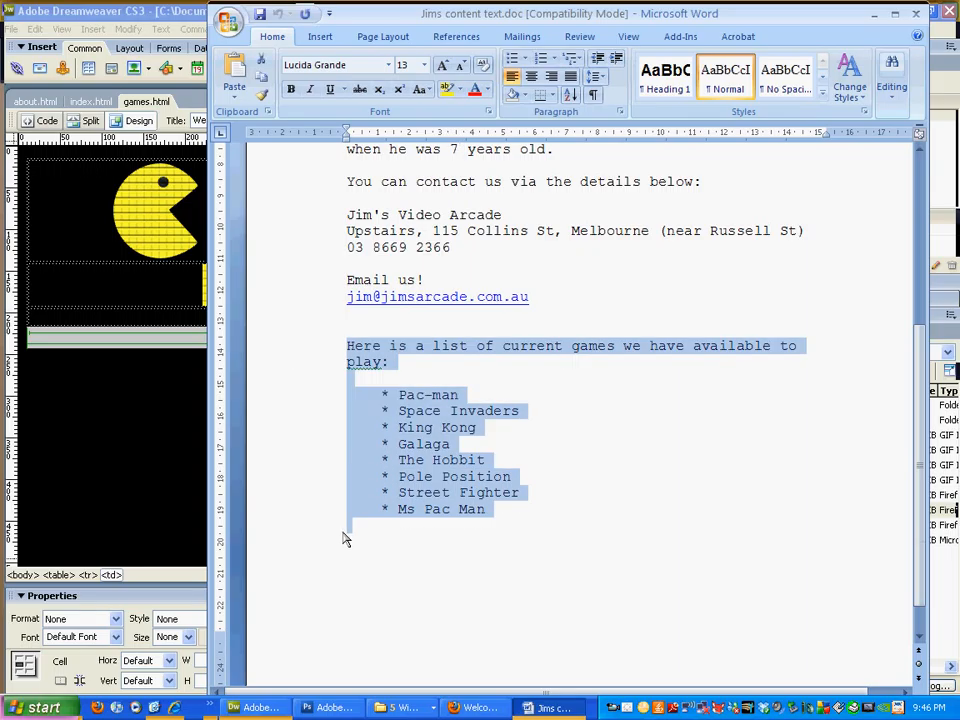
left_click(103, 237)
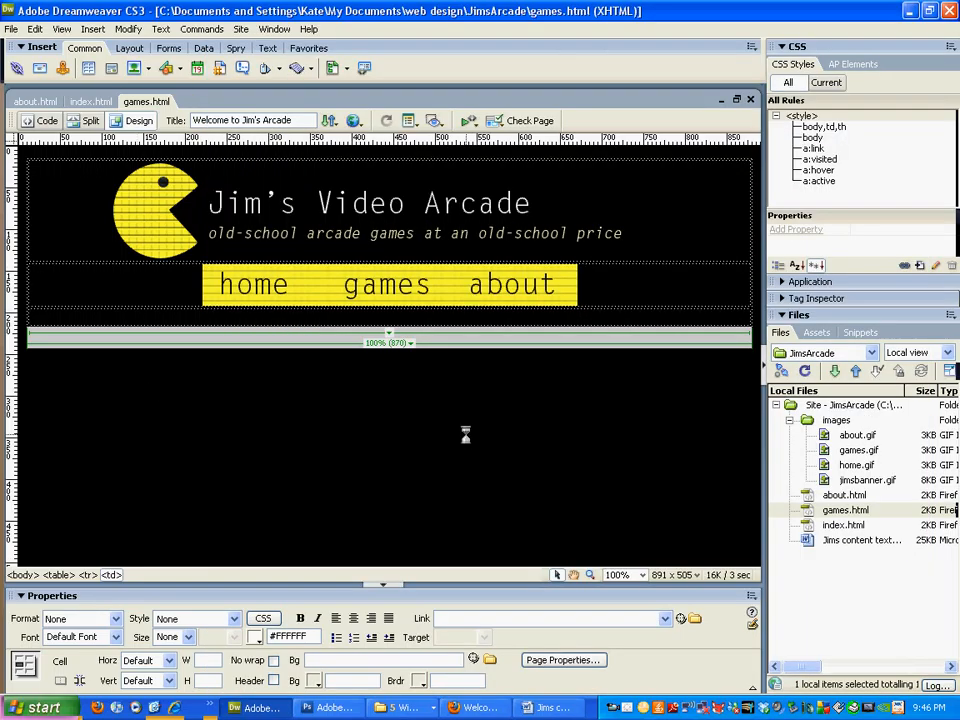
Step: Paste the games list into the cell and set it in centred Arial, Helvetica, sans-serif
key("ctrl+v")
left_click_drag(117, 459, 31, 317)
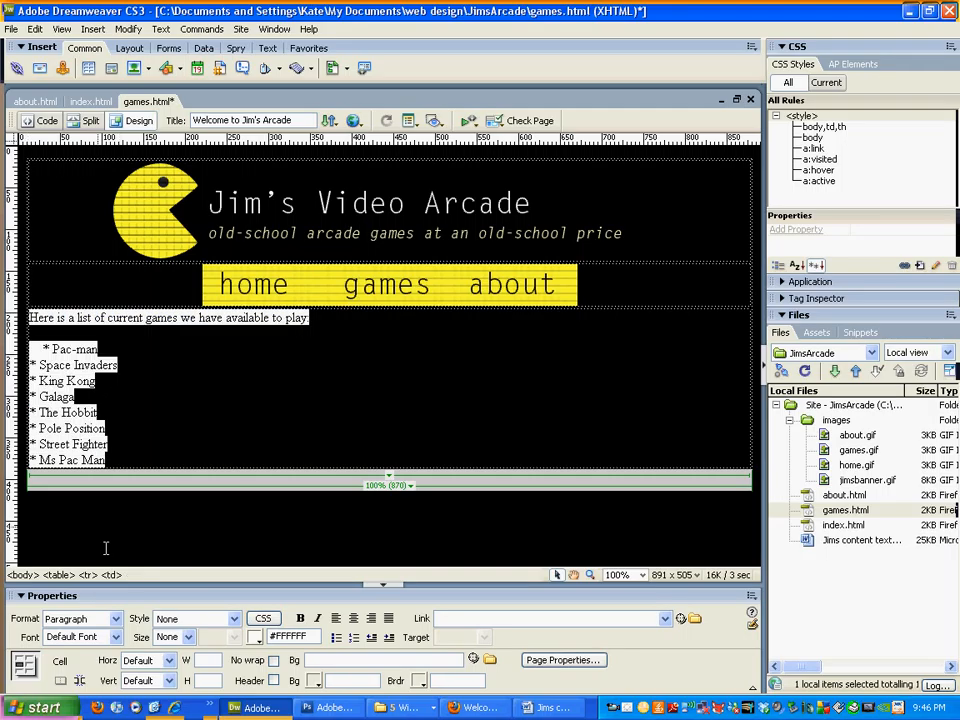
left_click(115, 637)
left_click(100, 545)
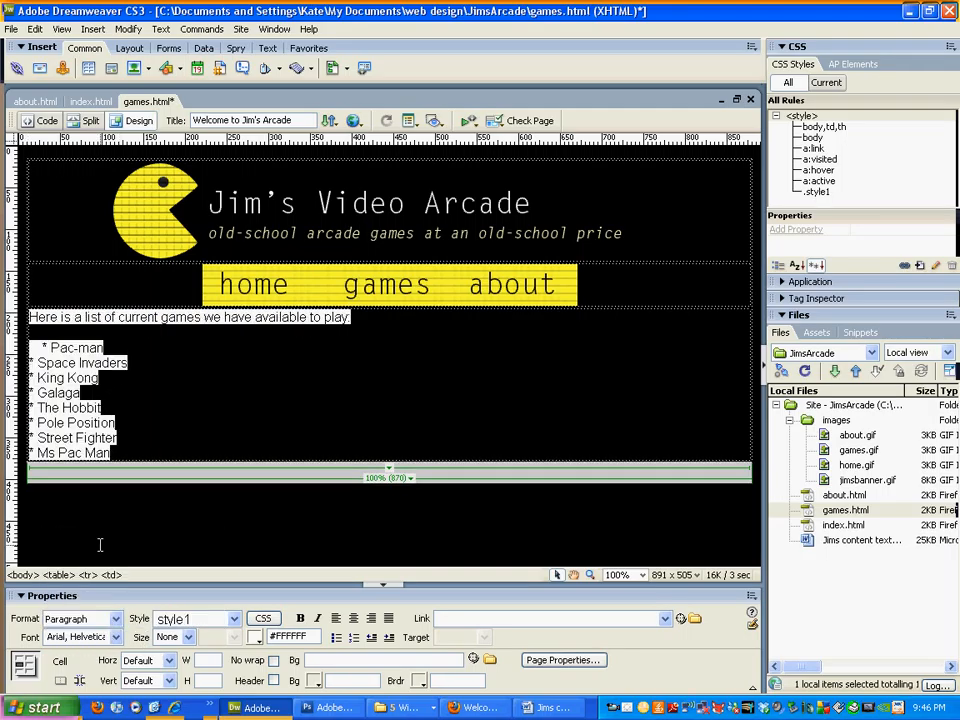
left_click(145, 660)
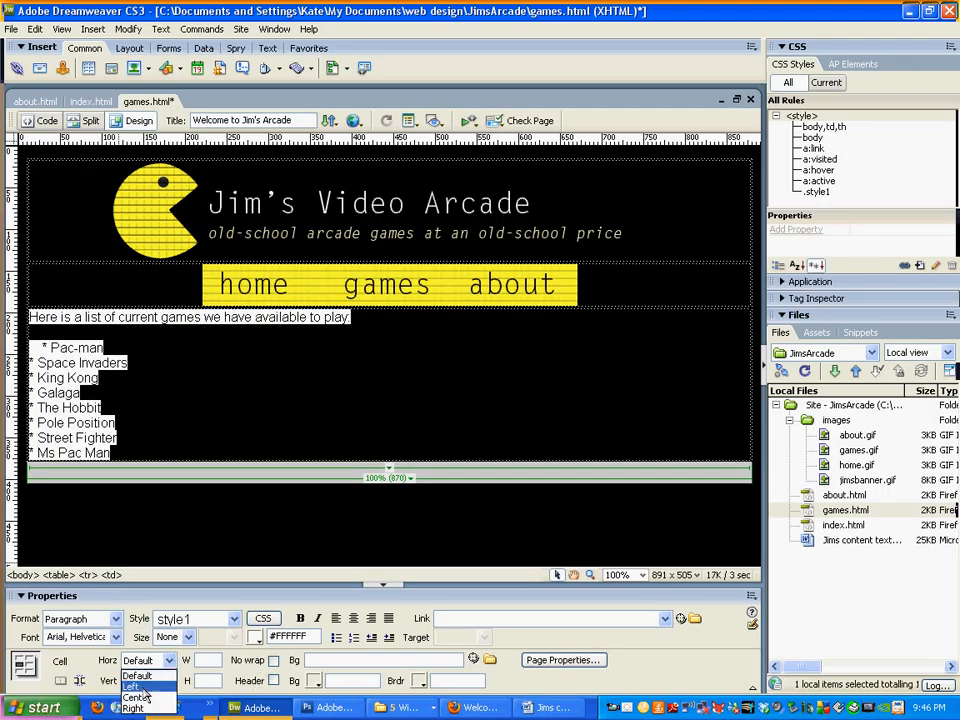
left_click(145, 697)
left_click(475, 412)
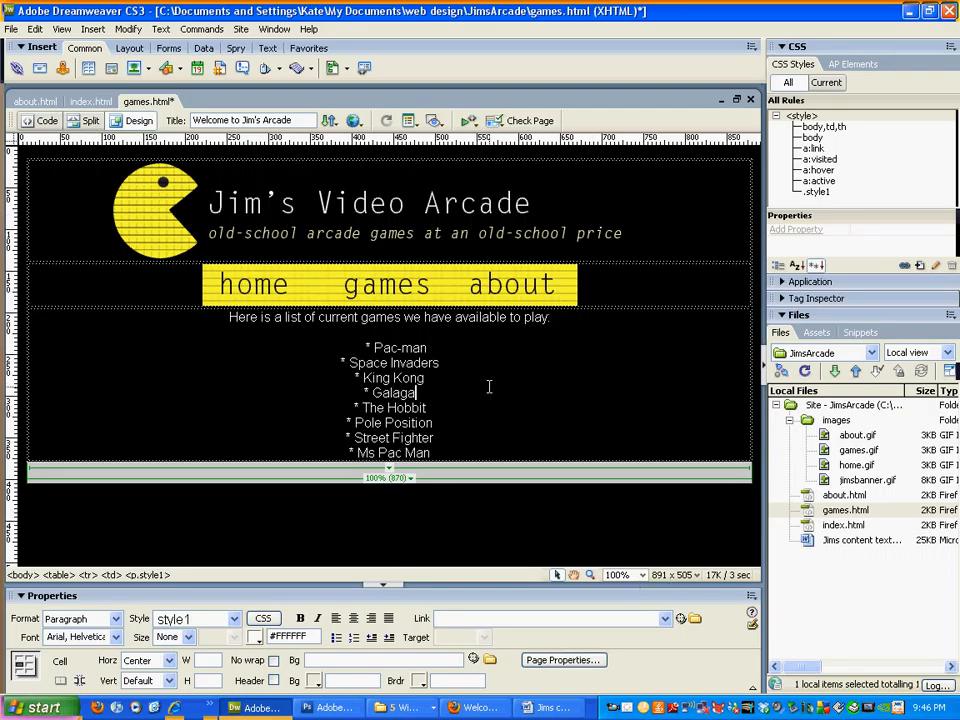
Step: Save games.html and preview the index page in Firefox
key("ctrl+s")
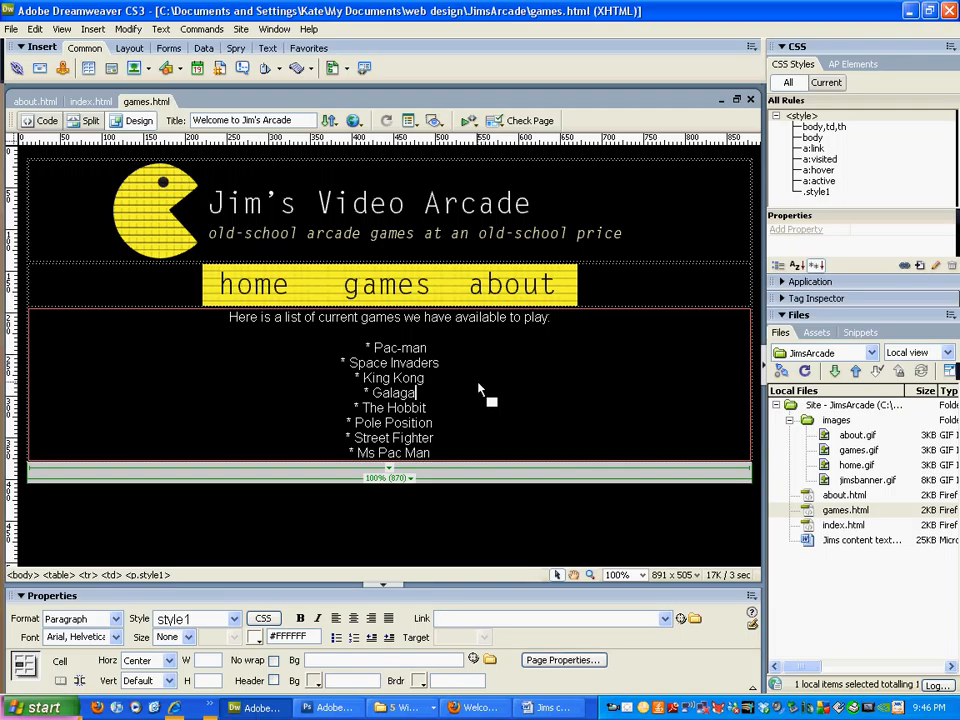
left_click(86, 101)
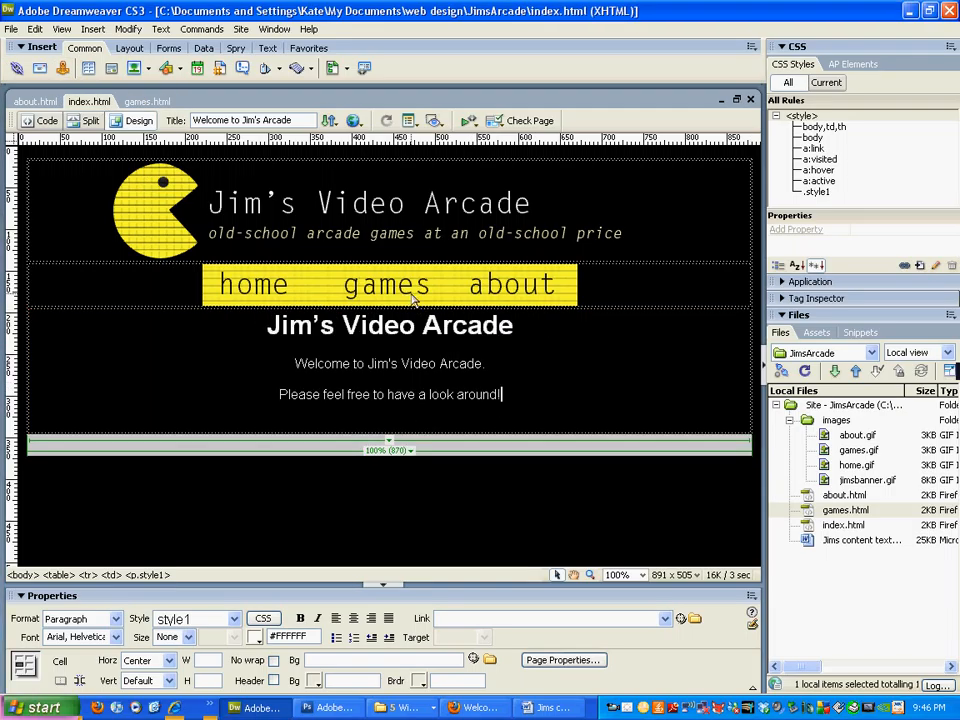
key("F12")
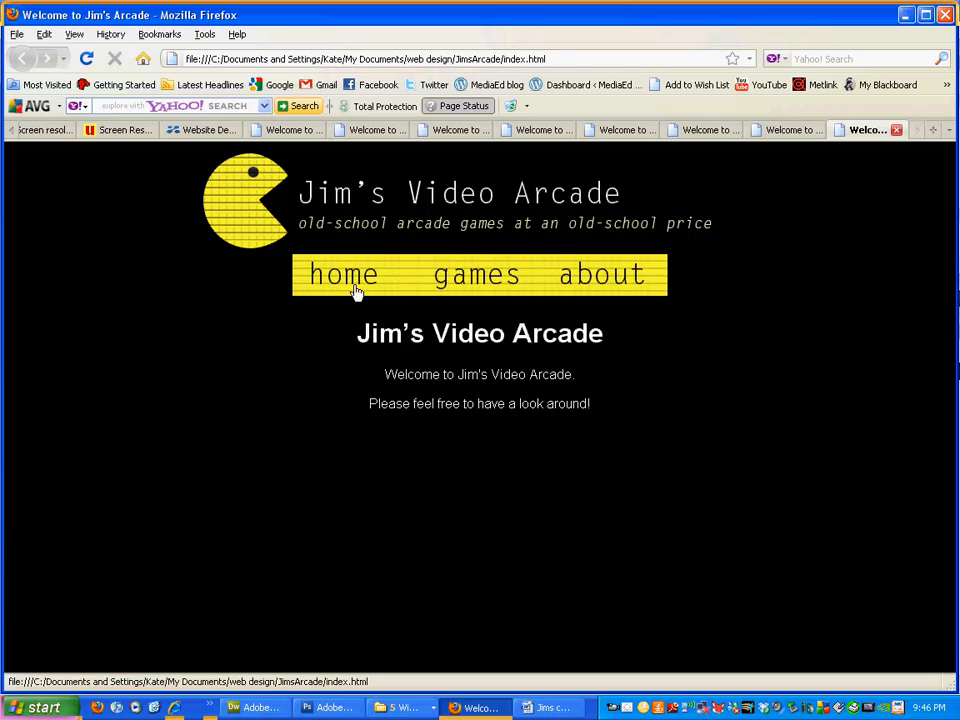
Step: Follow the games and about links in the Firefox preview, then minimise Firefox
left_click(476, 281)
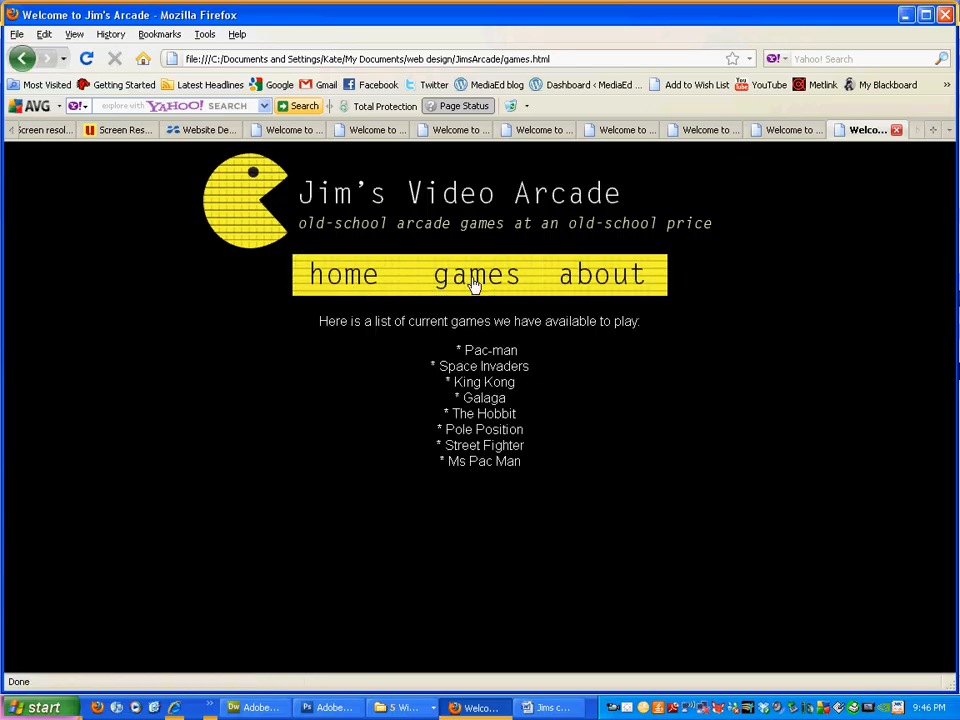
left_click(632, 282)
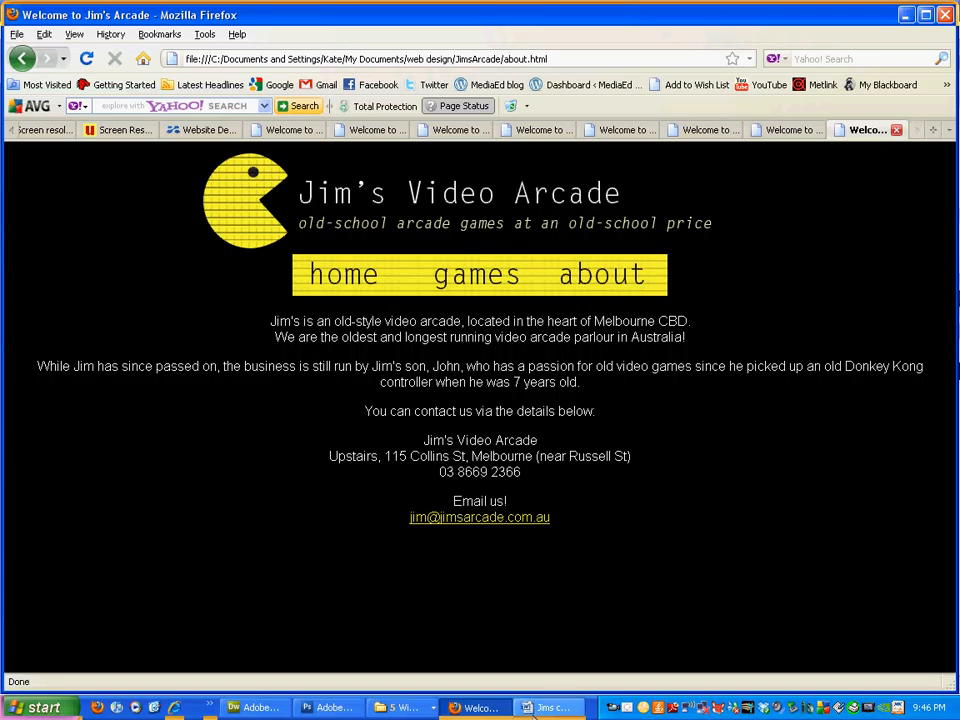
left_click(482, 707)
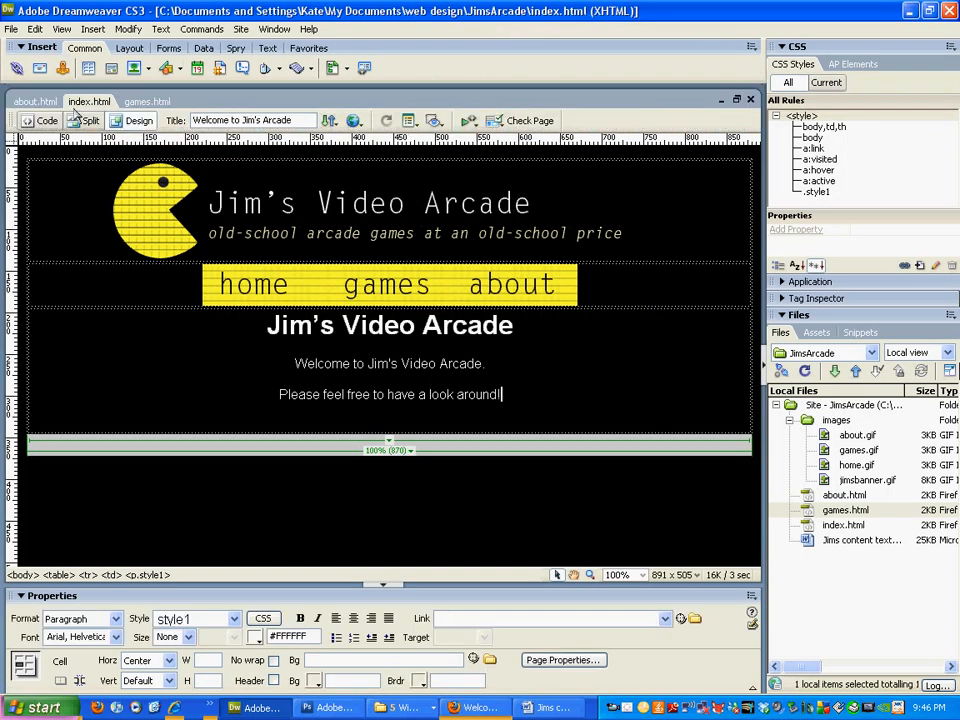
Step: Inspect the email link on the about page and compare it with the Word document's site text
left_click(33, 100)
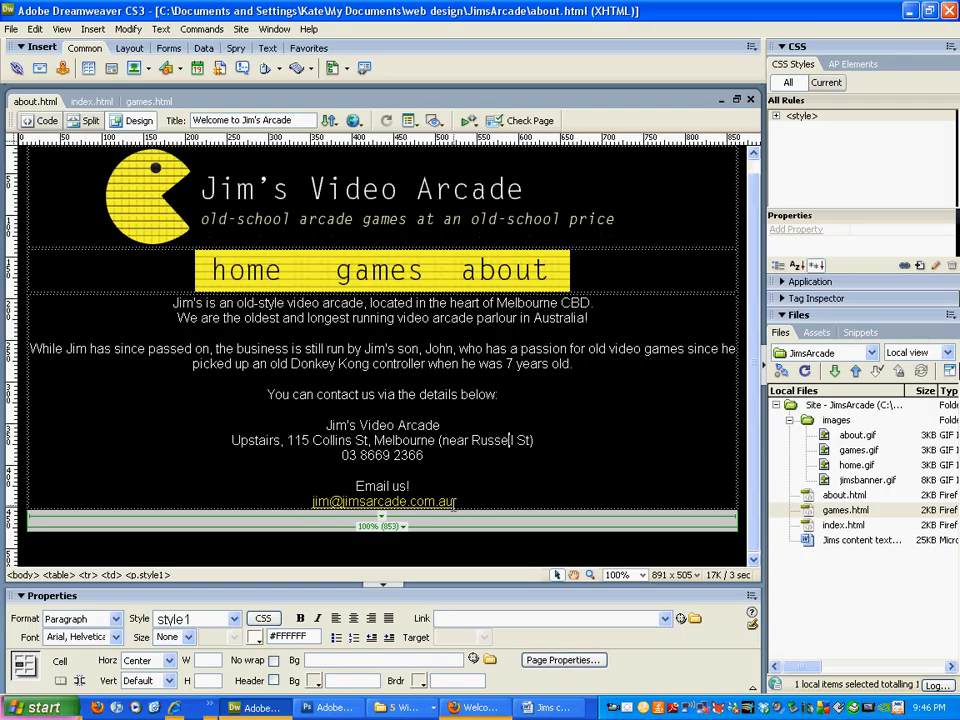
left_click(362, 501)
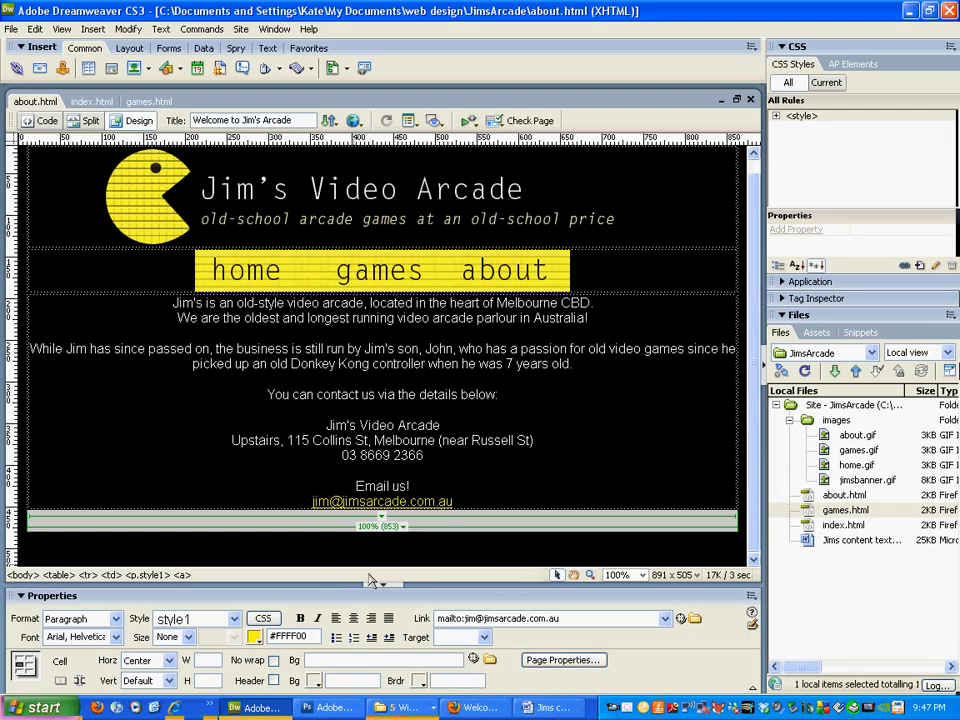
left_click(548, 707)
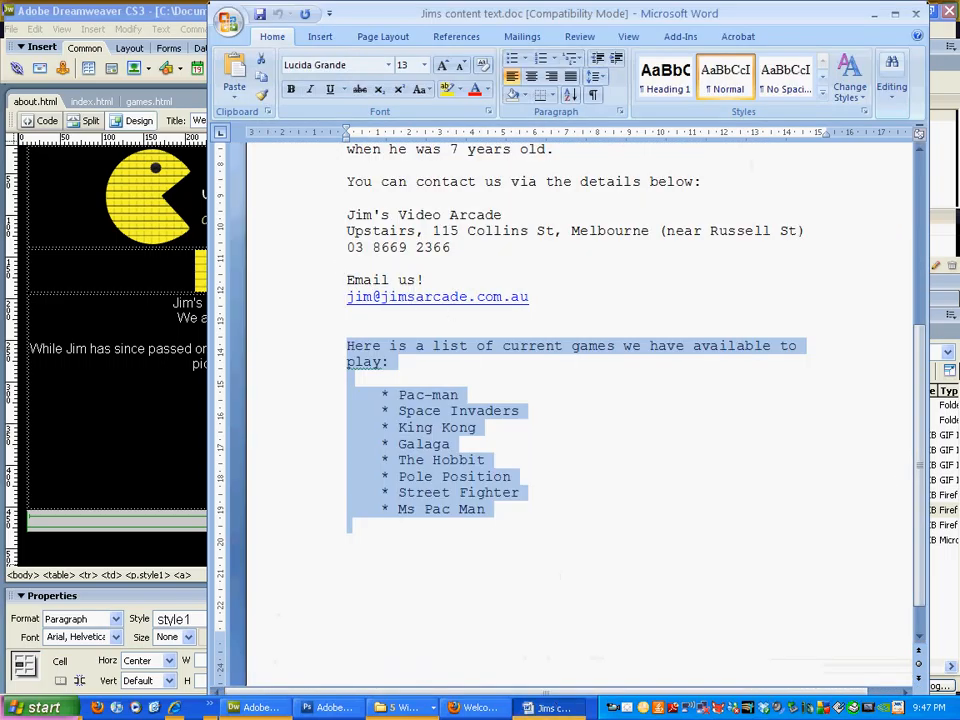
left_click(548, 707)
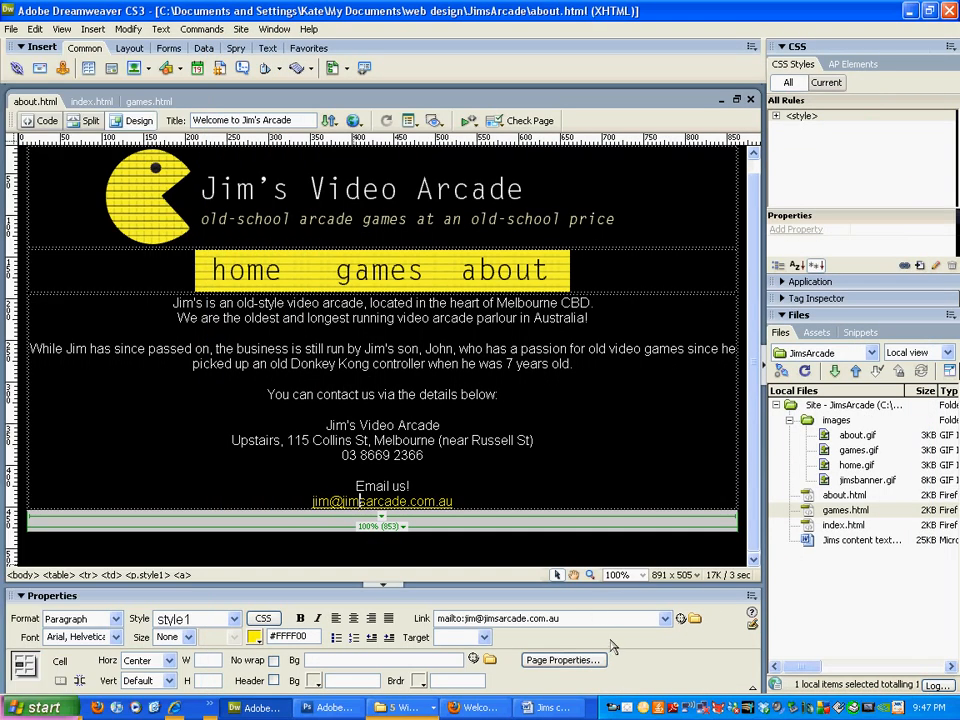
Step: Delete the mailto address from the Link field so the email becomes plain white text
double_click(578, 622)
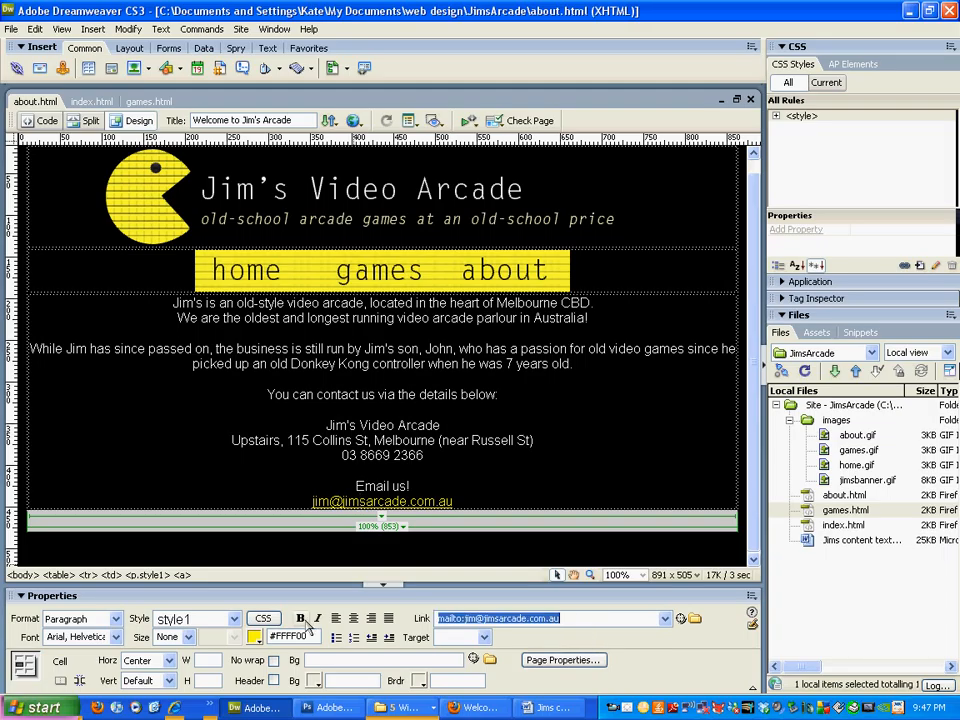
key("Delete")
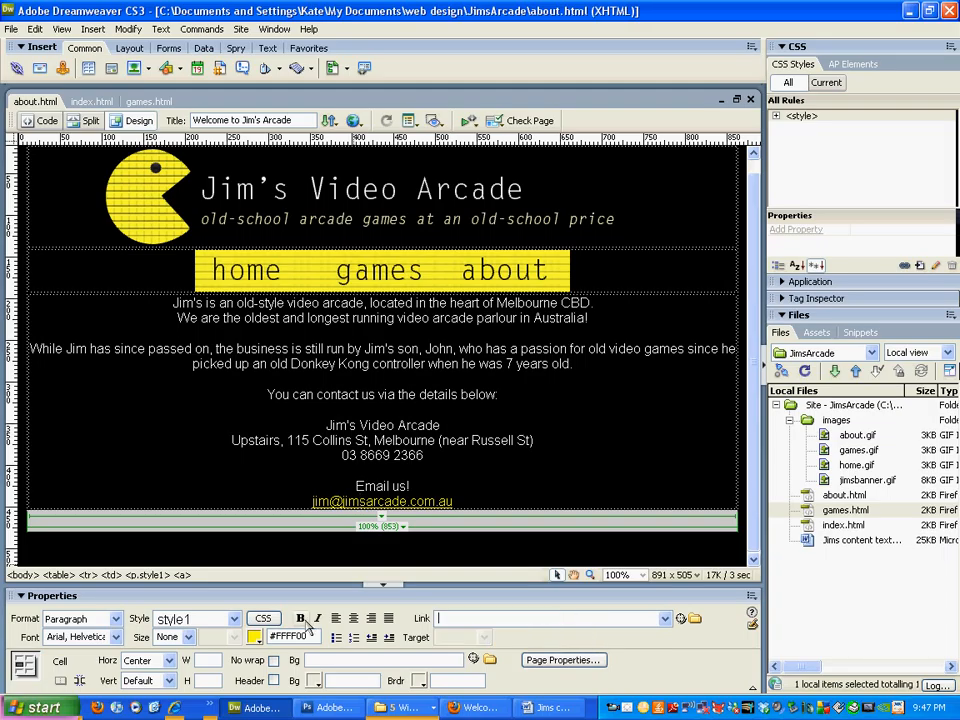
left_click(530, 502)
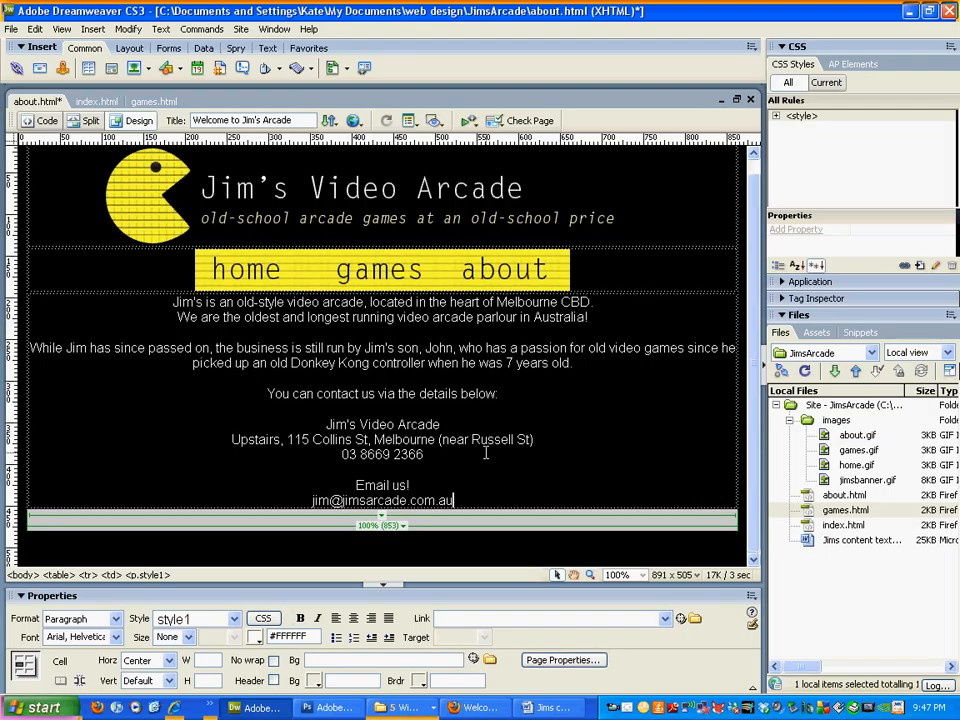
Step: Link the selected email text to 'mailto:' plus the contact address via the Link field
left_click_drag(460, 500, 292, 497)
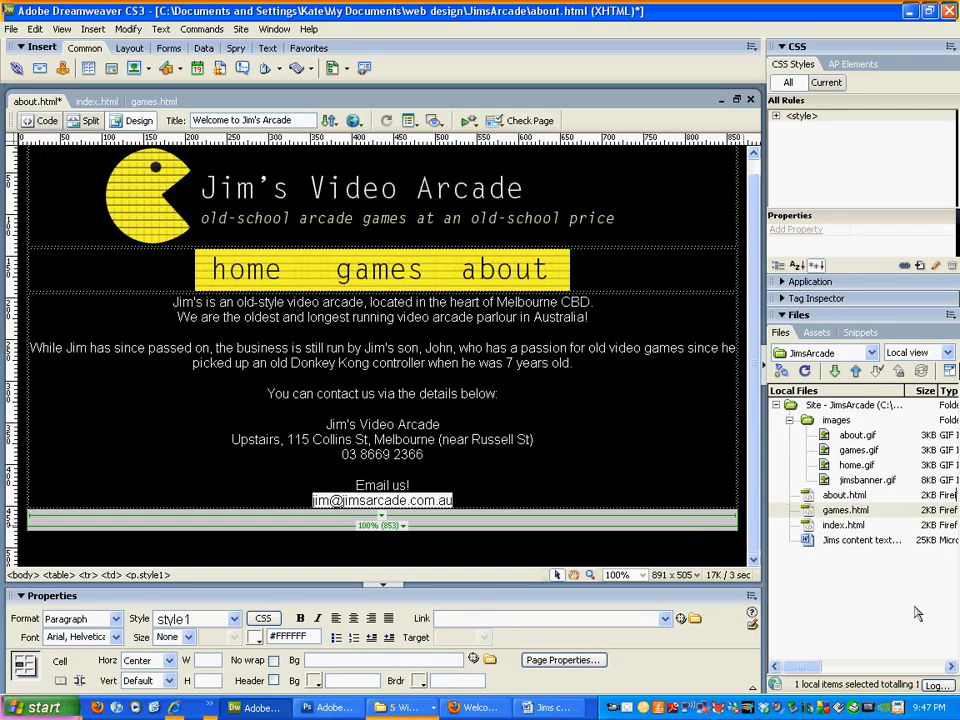
left_click(877, 510)
left_click(450, 617)
type("http:/")
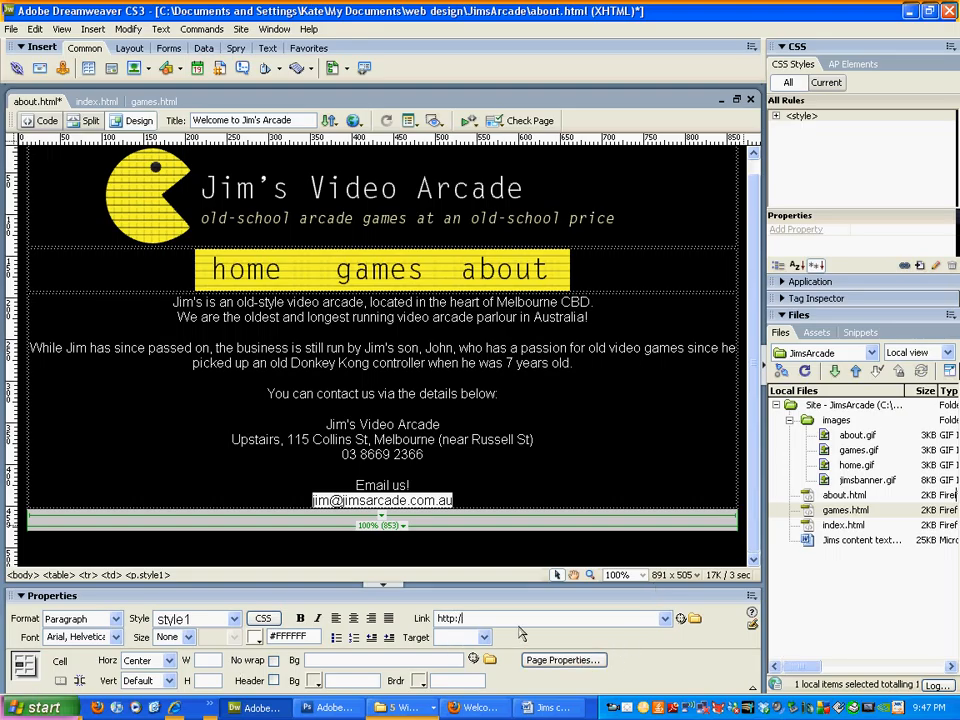
key("BackSpace")
key("BackSpace")
key("BackSpace")
key("BackSpace")
key("BackSpace")
key("BackSpace")
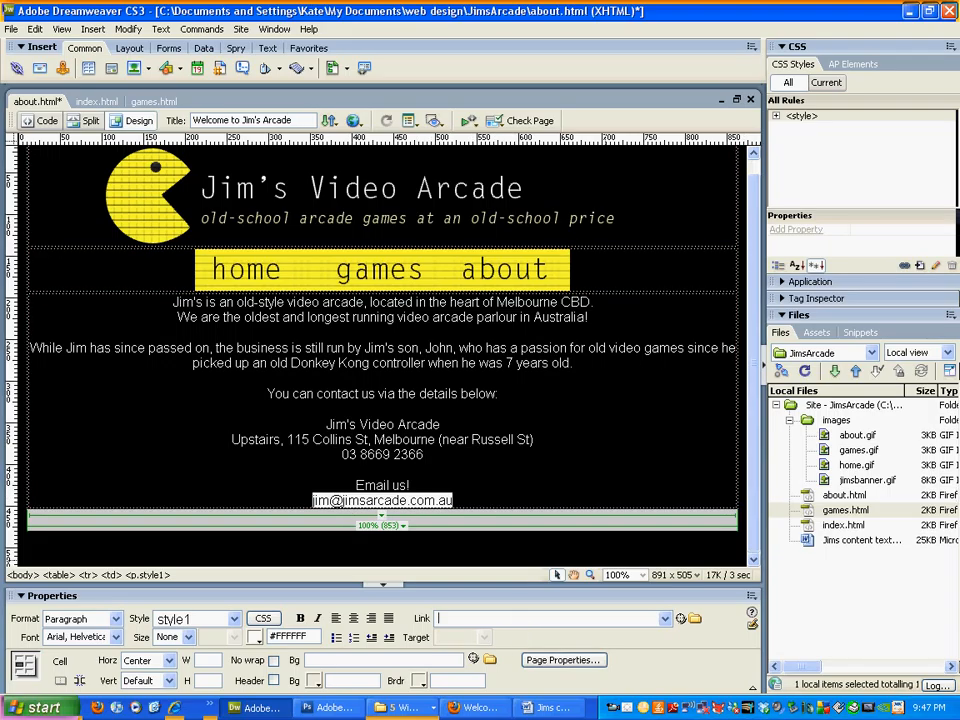
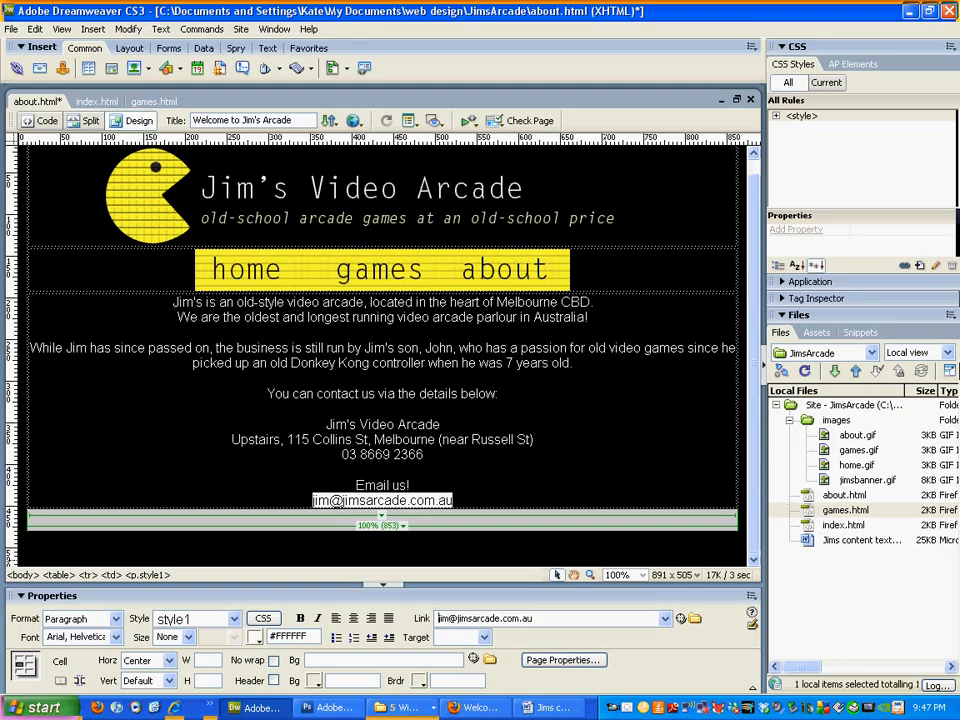
type("mail")
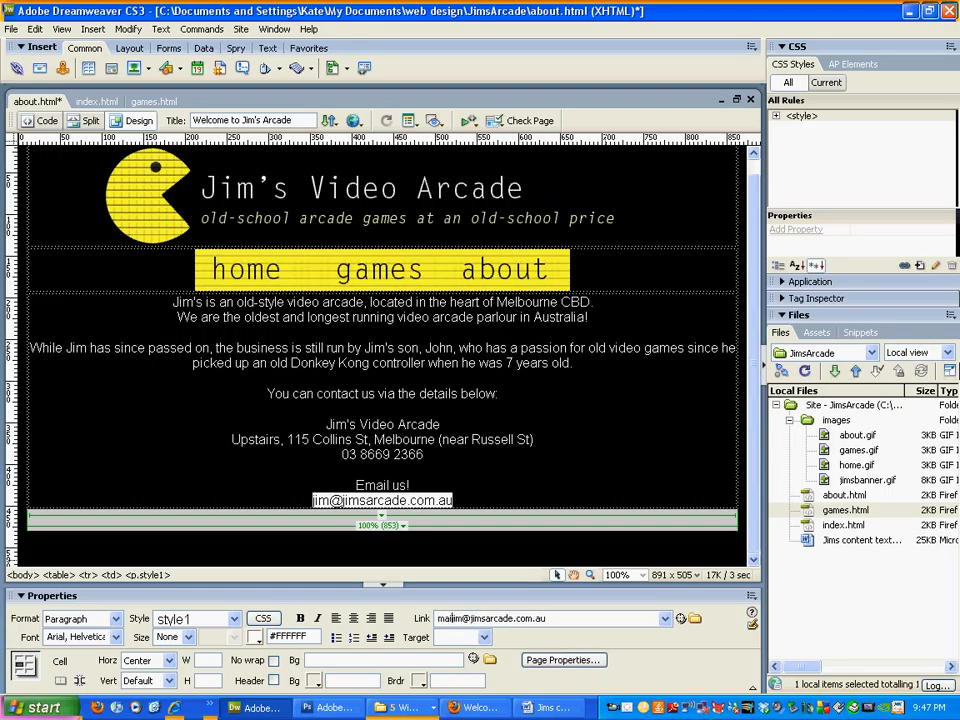
type("to:")
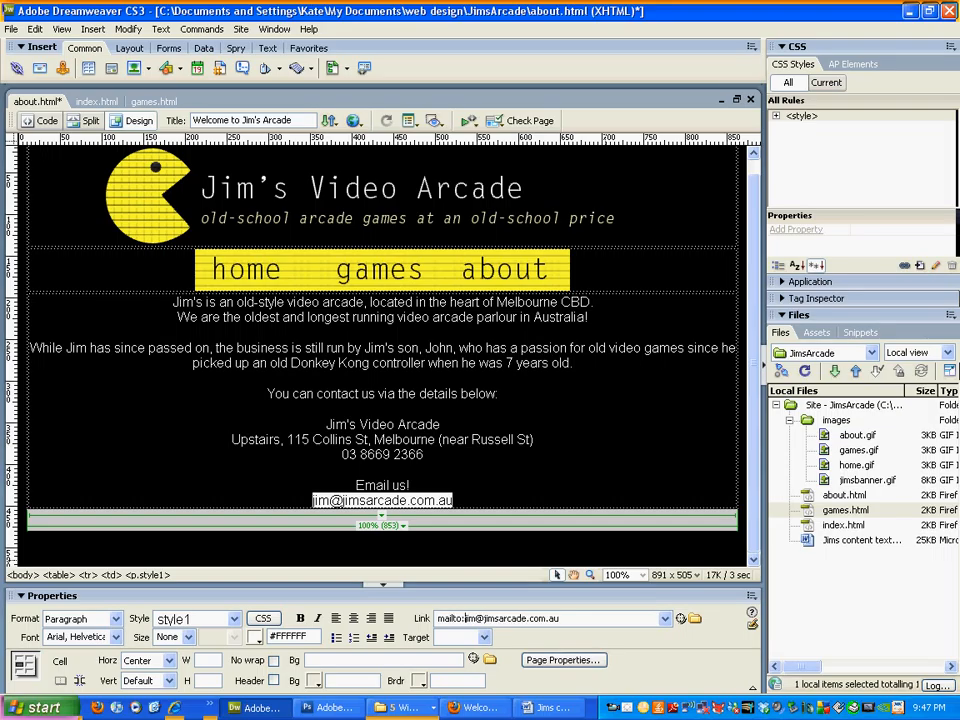
left_click(574, 473)
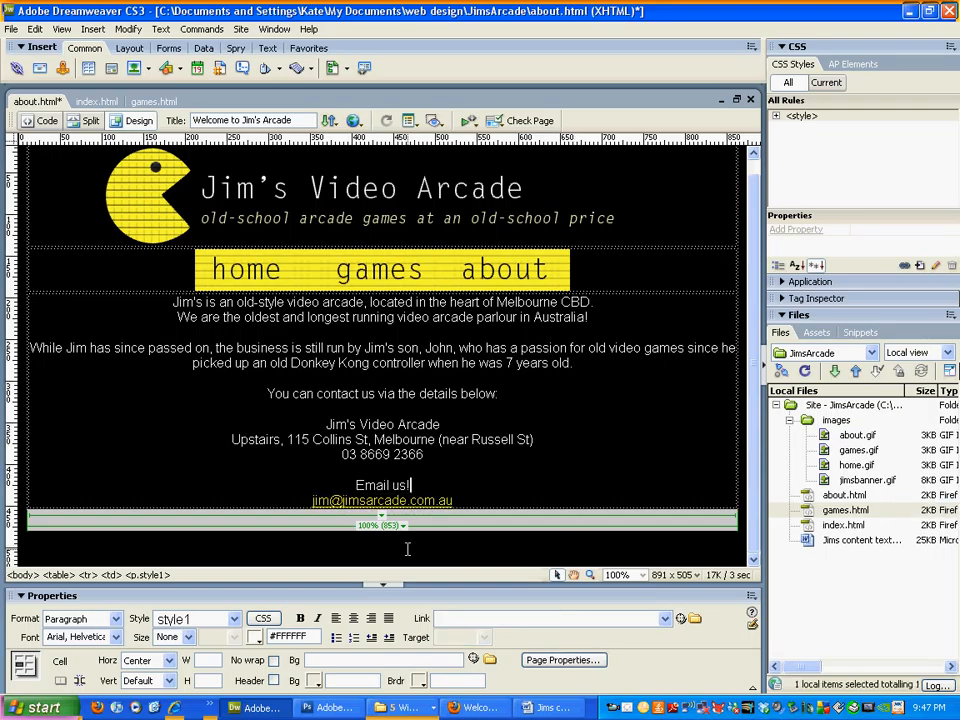
Step: Verify the email address now shows as a link and check its target
left_click(471, 620)
left_click(471, 501)
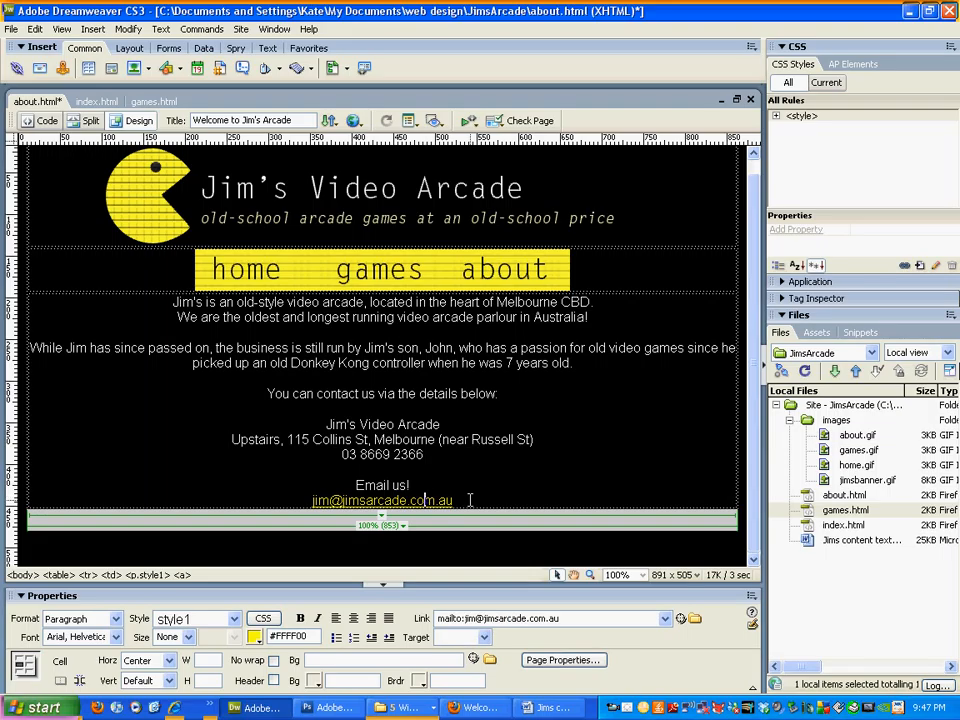
left_click_drag(510, 505, 311, 500)
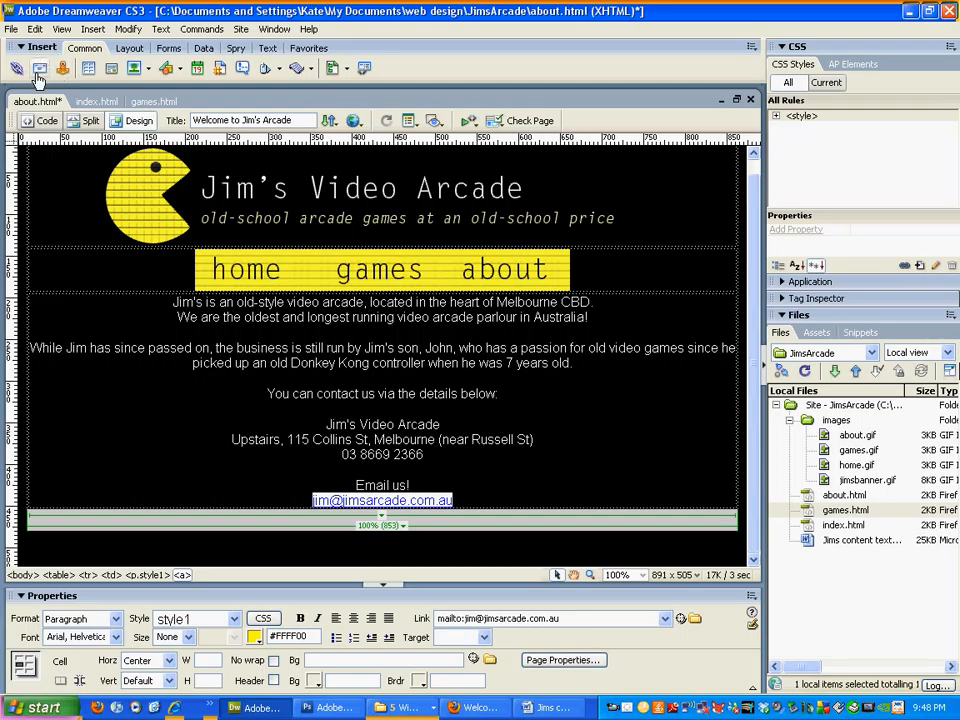
Step: Clear the existing link address so the email text is unlinked again
left_click(37, 70)
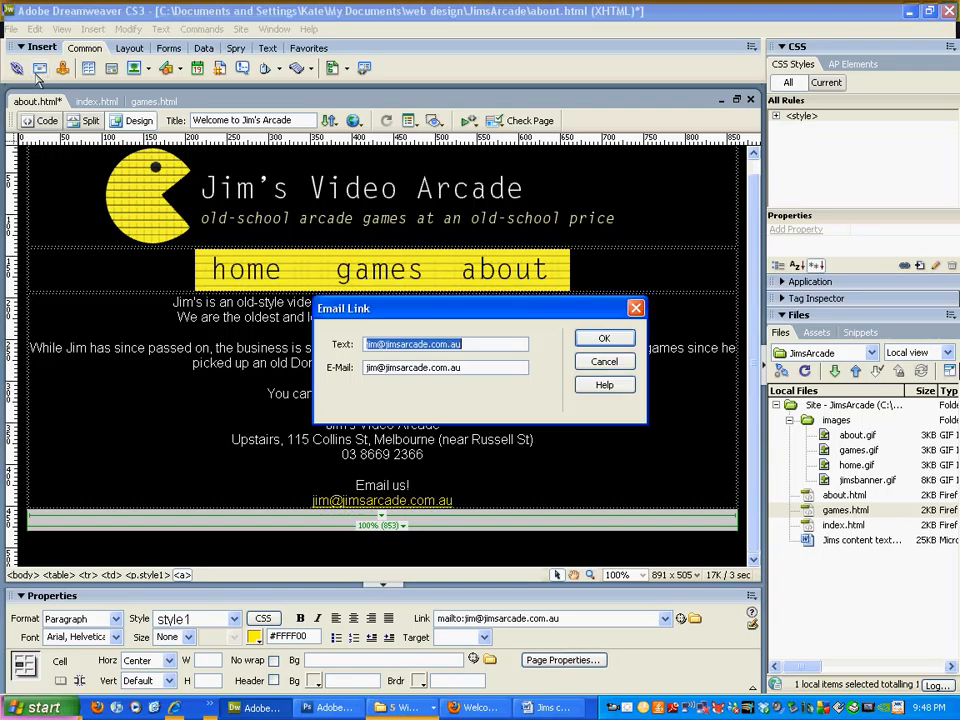
left_click(604, 361)
left_click_drag(577, 617, 375, 620)
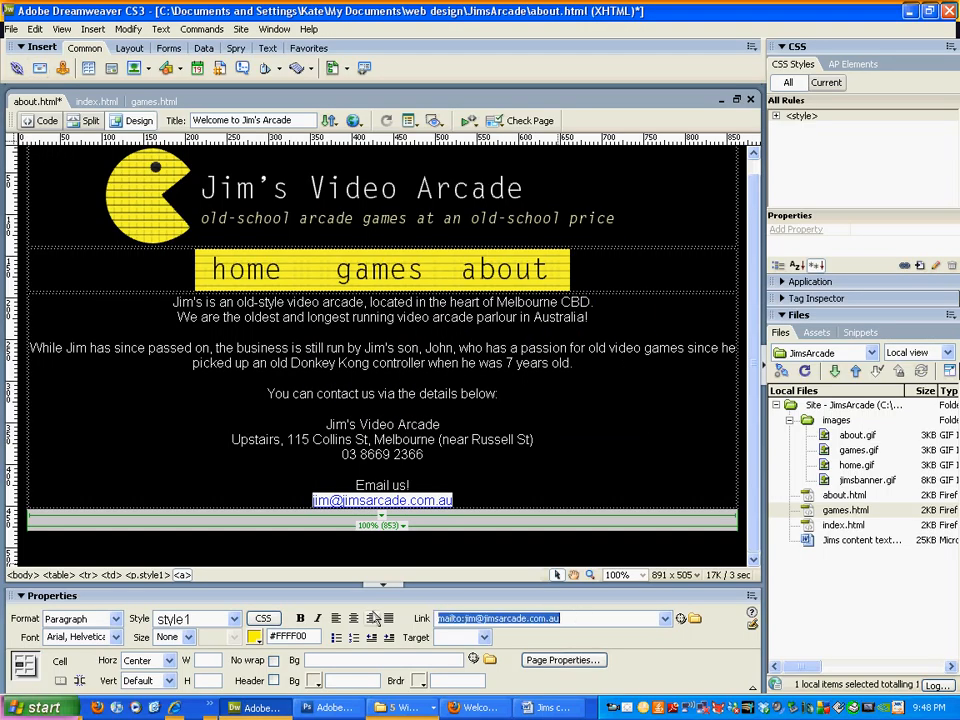
key("Delete")
left_click(463, 499)
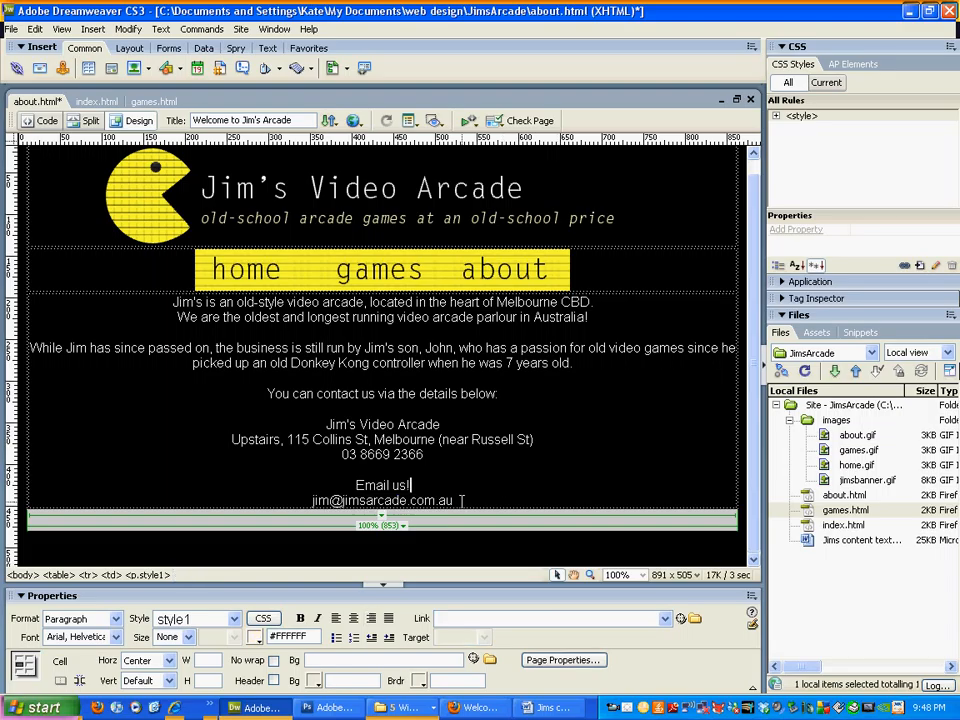
Step: Turn the selected email address into an email link using Insert > Email Link
left_click_drag(455, 500, 302, 501)
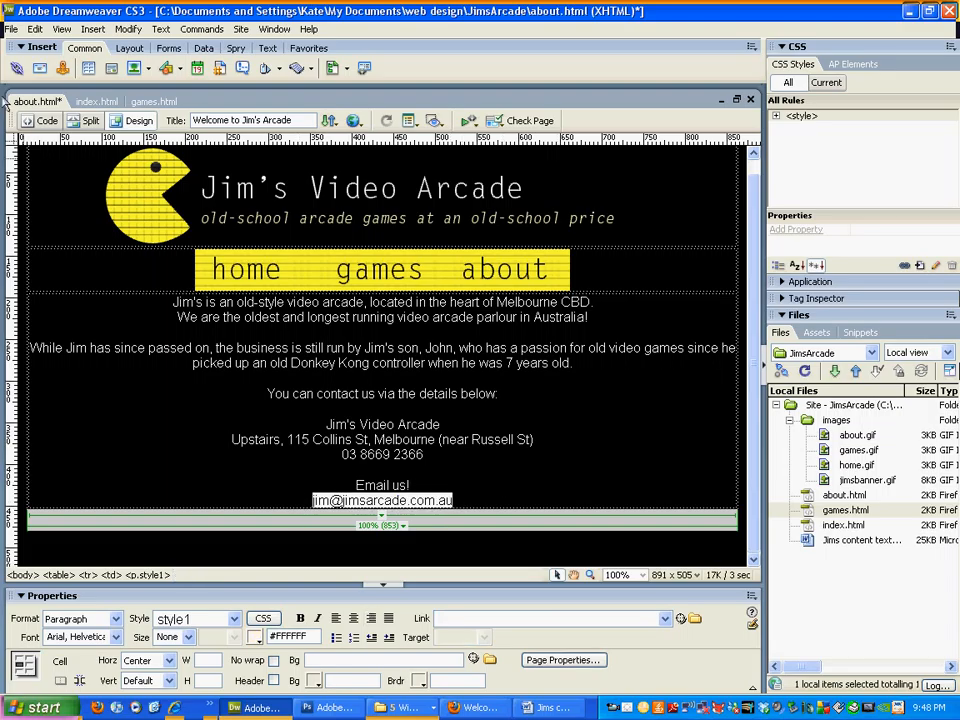
left_click(40, 70)
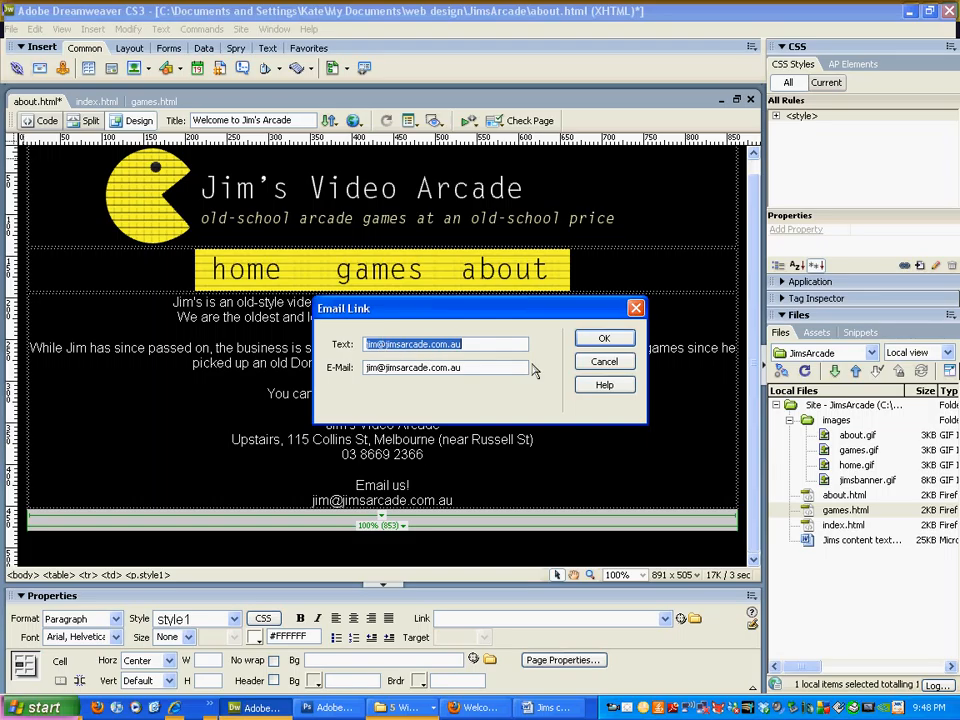
left_click(604, 338)
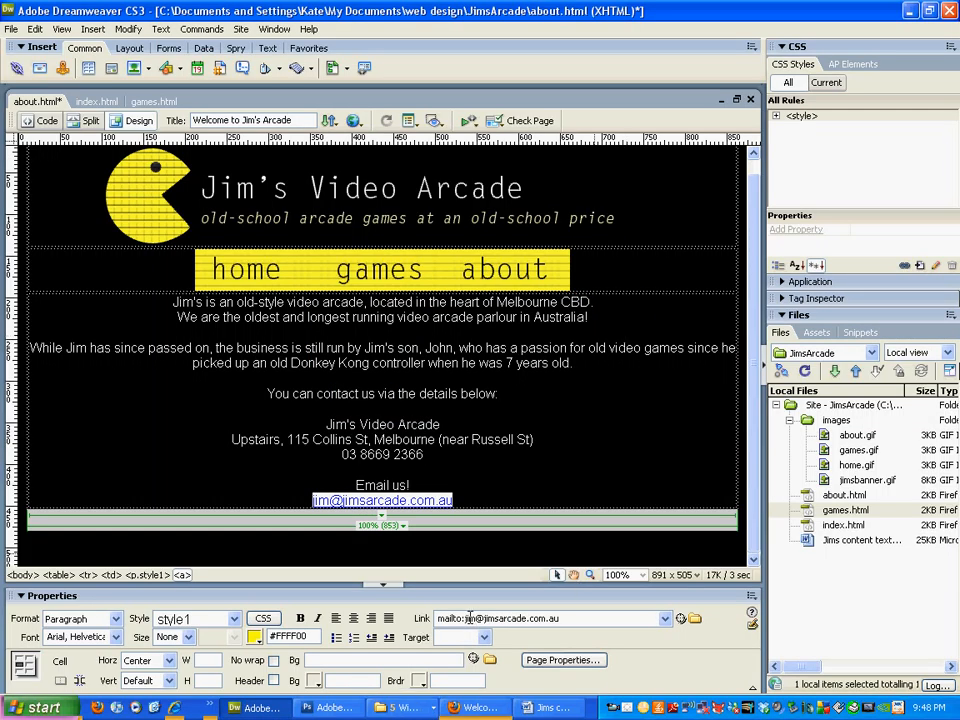
left_click(536, 469)
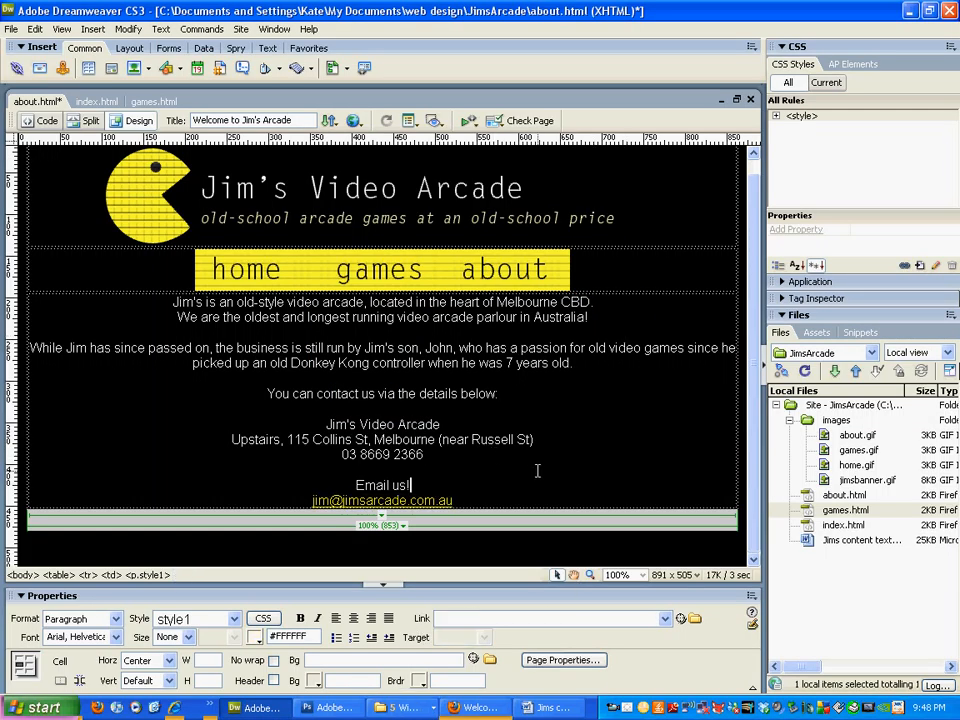
Step: Check the 'Email us!' line above the address, then save and preview the about page in Firefox
left_click(412, 485)
left_click(408, 484)
left_click_drag(408, 484, 356, 486)
left_click(463, 486)
left_click(456, 499)
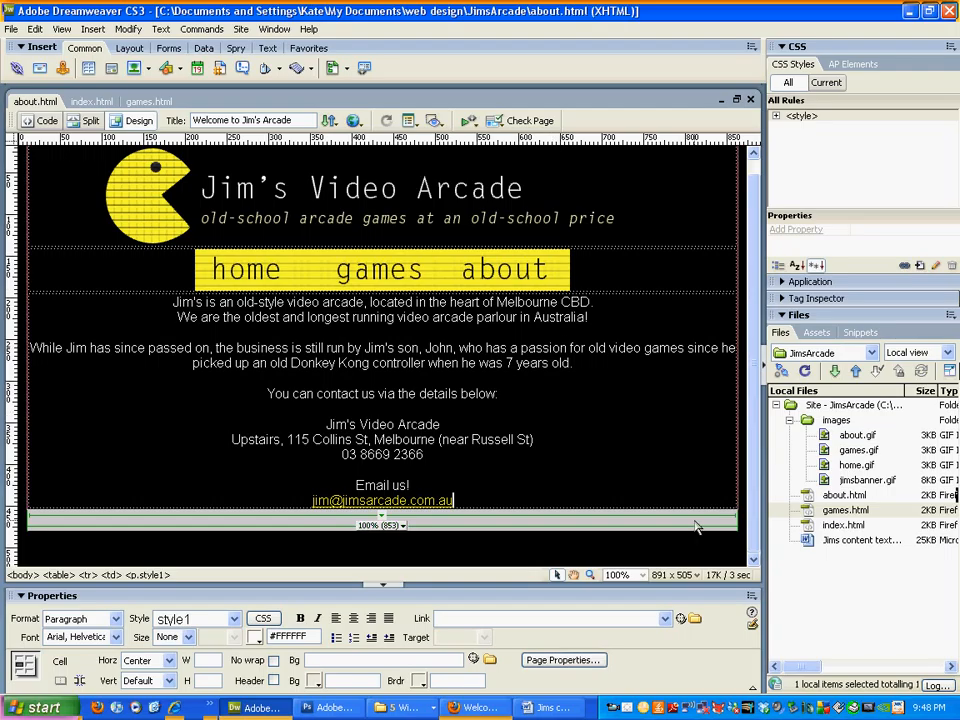
key("F12")
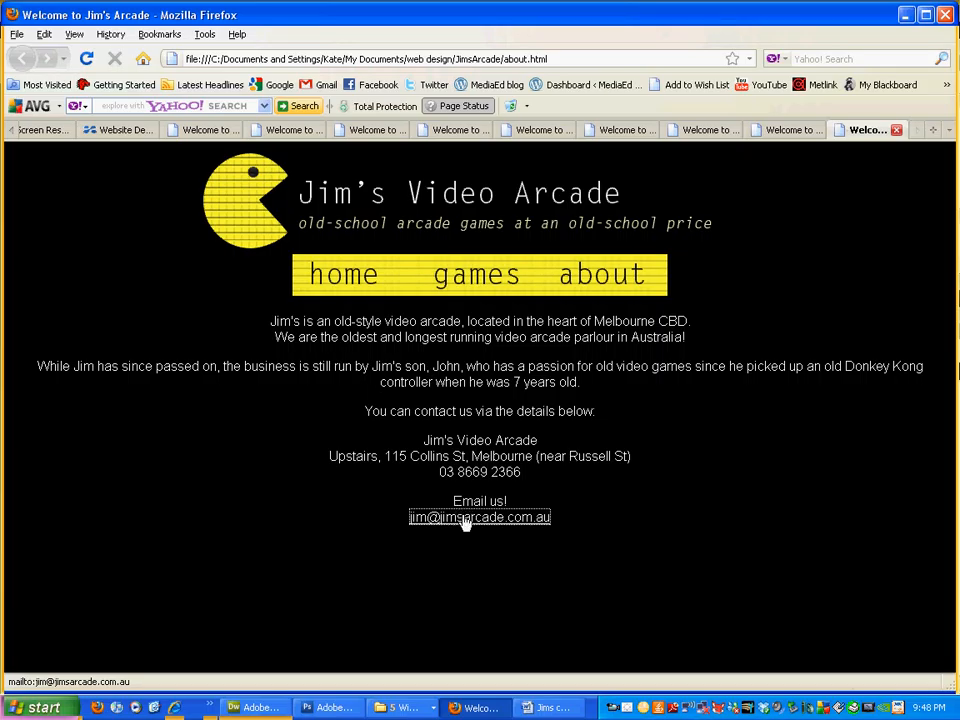
Step: Deselect the link in Firefox's preview to confirm it shows as a yellow mailto link
left_click(691, 585)
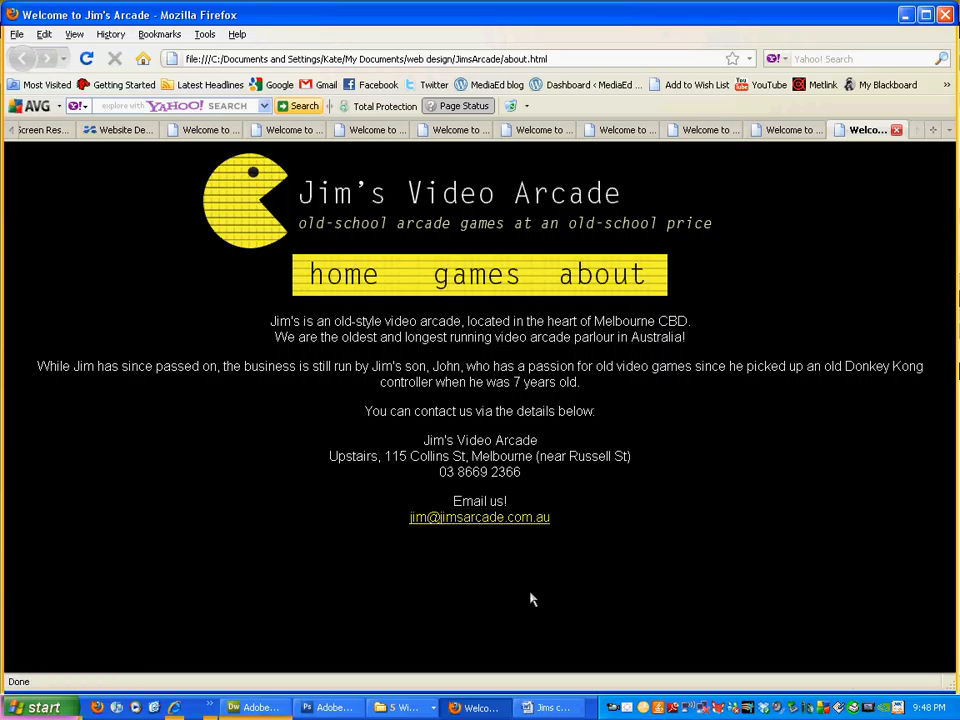